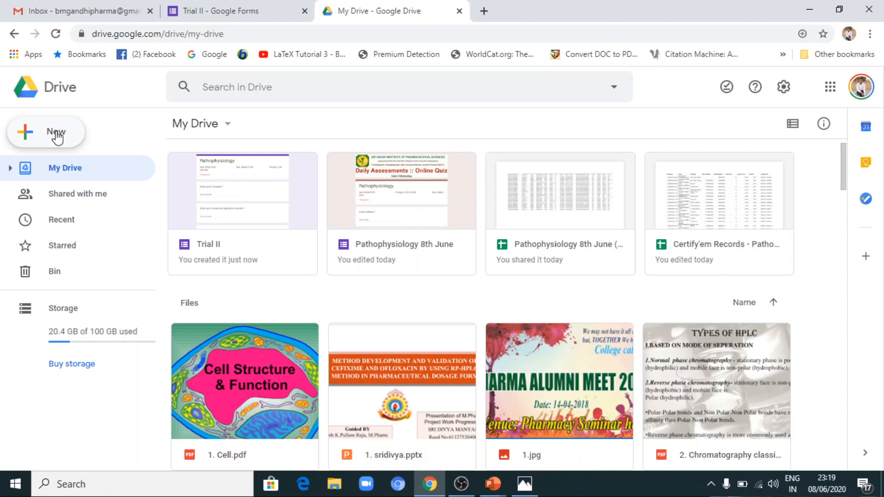
- Upload the Biochem Final Certificate presentation from the Desktop folder to My Drive
left_click(56, 133)
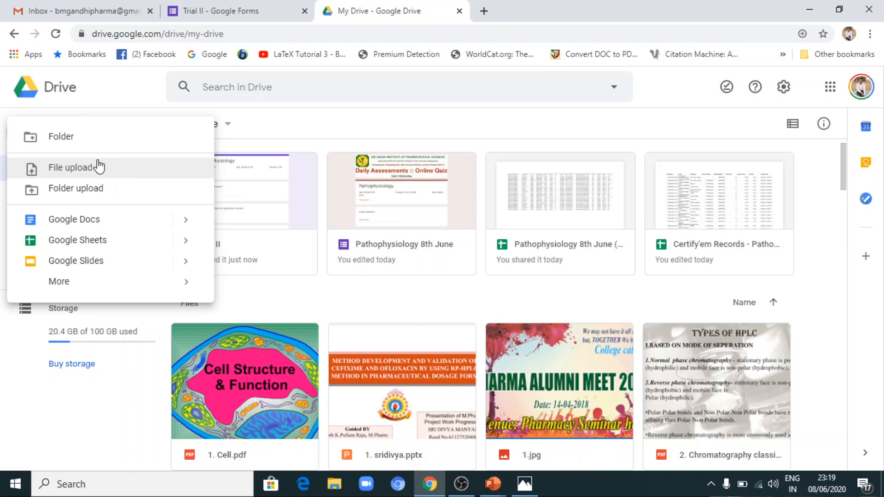
left_click(76, 170)
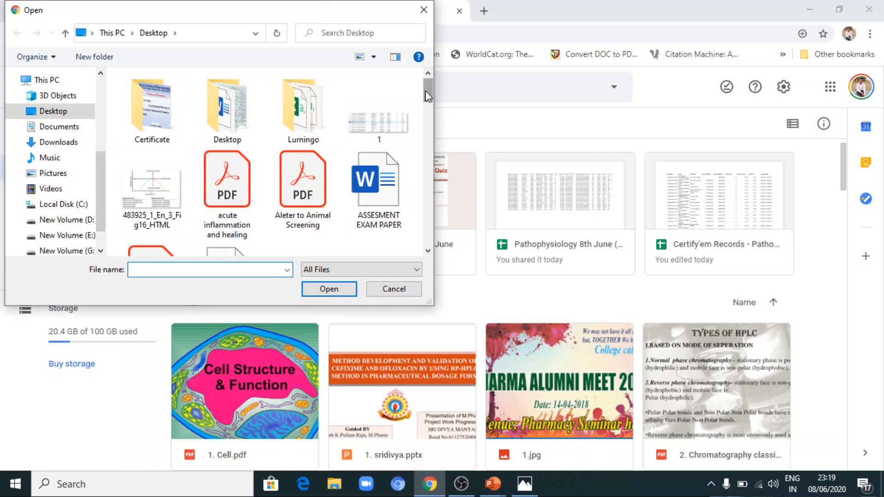
left_click_drag(426, 92, 429, 115)
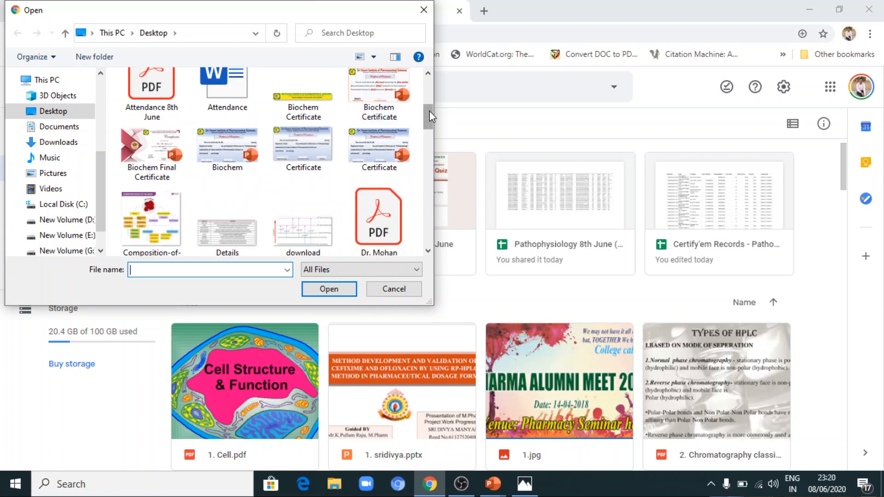
left_click(144, 159)
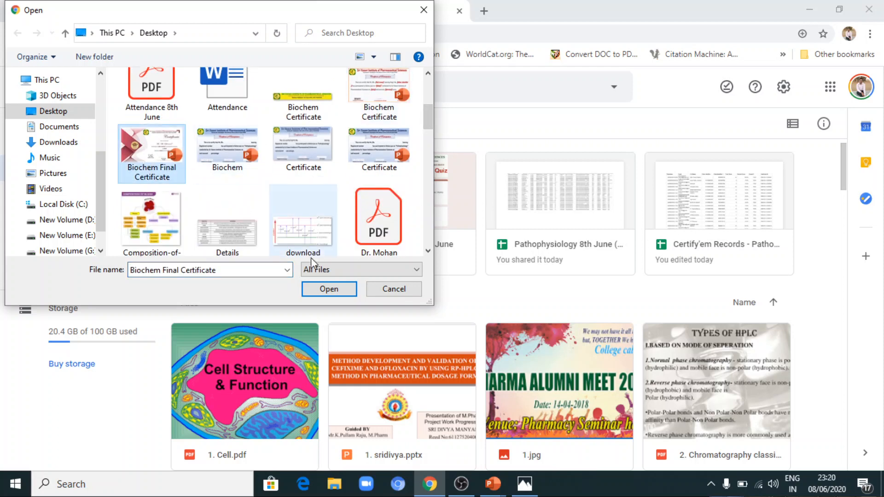
left_click(331, 290)
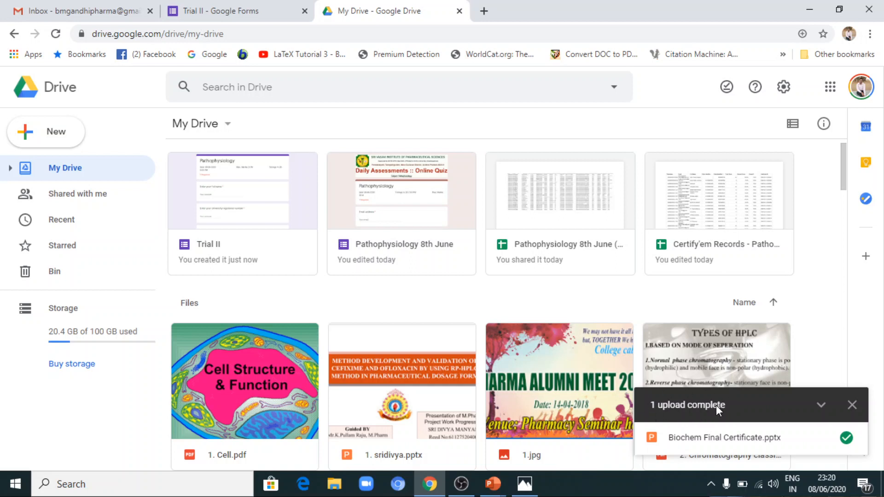
- Switch to the Trial II form in Google Forms and review its respondent detail fields and multiple-choice inflammation questions
left_click(247, 8)
scroll(458, 267, "down", 15)
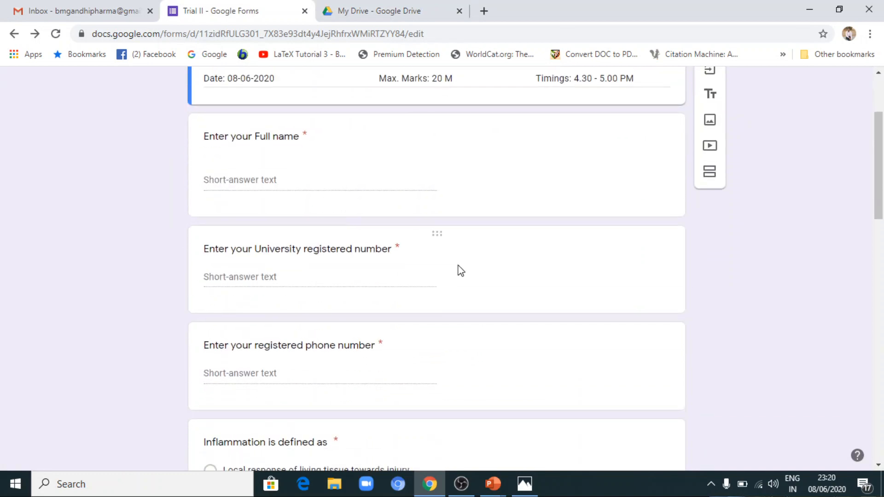
scroll(459, 266, "up", 15)
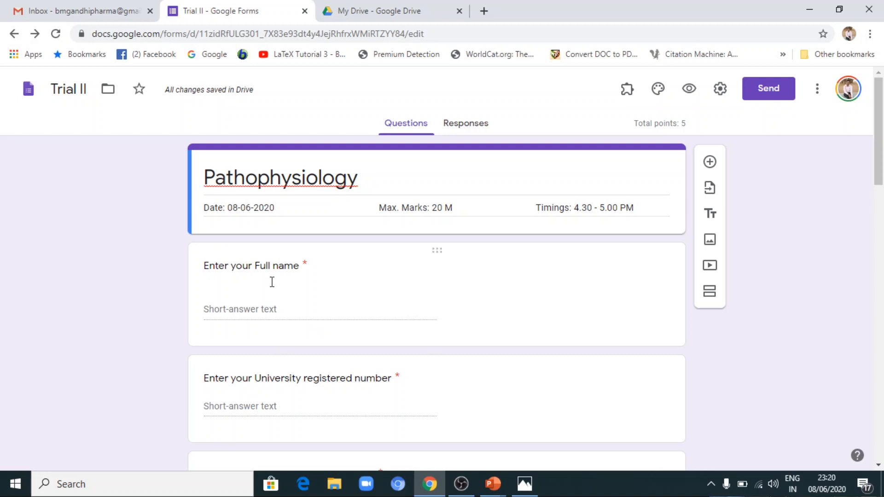
scroll(273, 283, "down", 1)
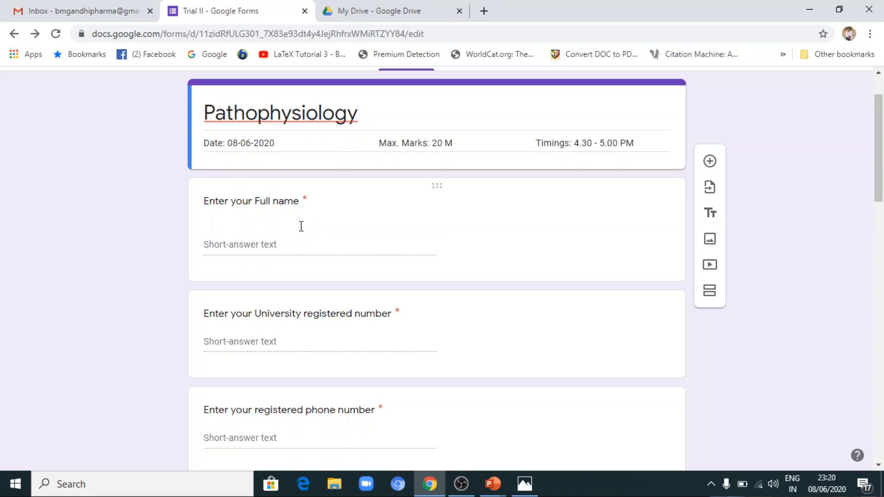
scroll(323, 332, "down", 1)
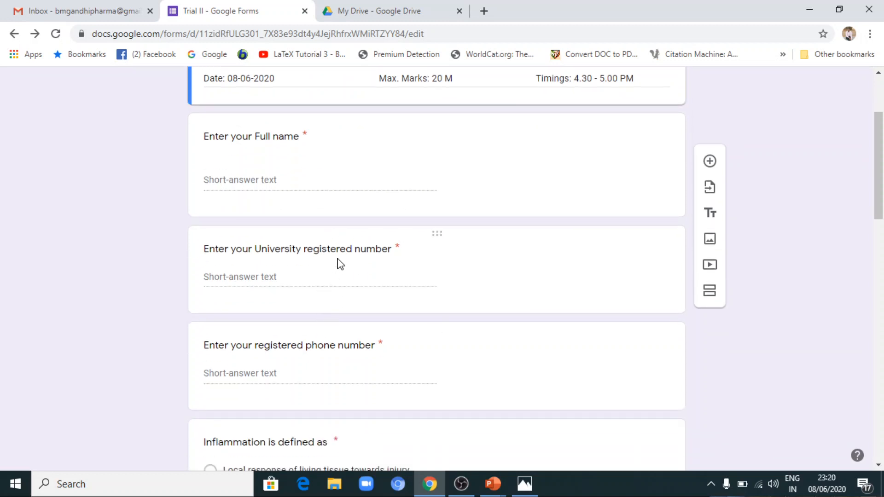
scroll(338, 315, "down", 1)
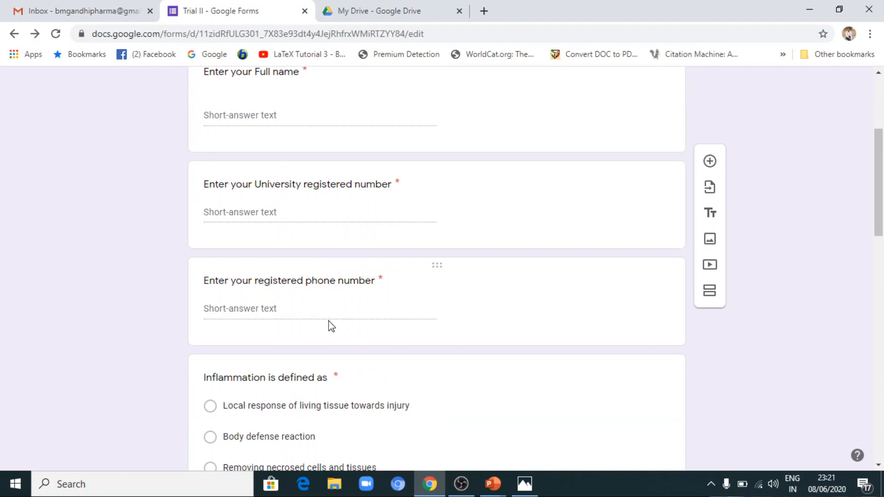
scroll(306, 311, "down", 3)
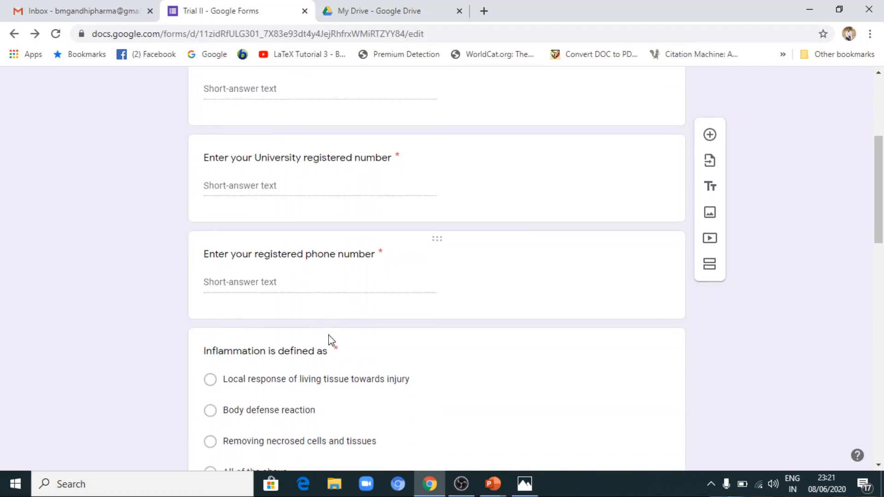
scroll(312, 311, "down", 4)
scroll(306, 328, "down", 6)
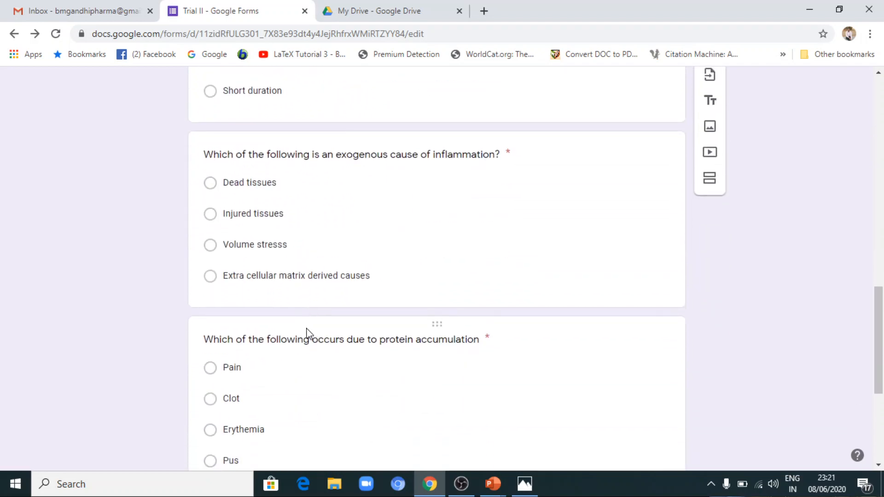
scroll(306, 334, "up", 4)
scroll(306, 335, "up", 9)
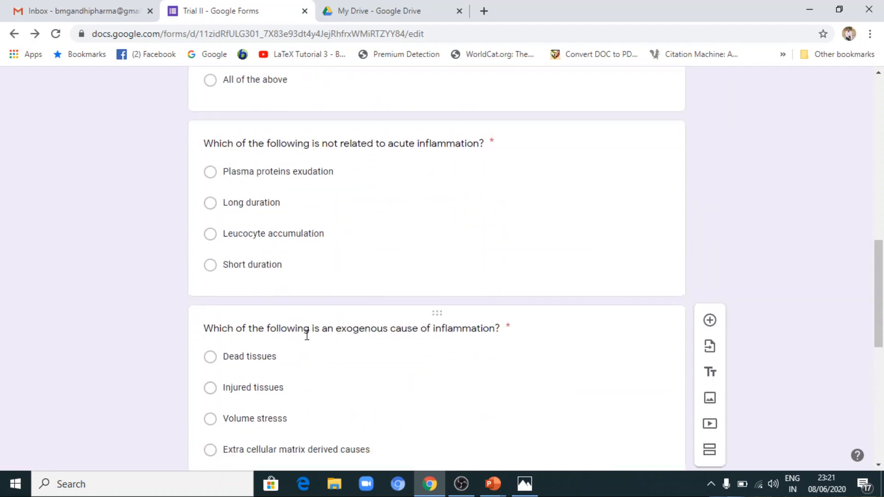
scroll(307, 335, "down", 1)
scroll(307, 335, "down", 10)
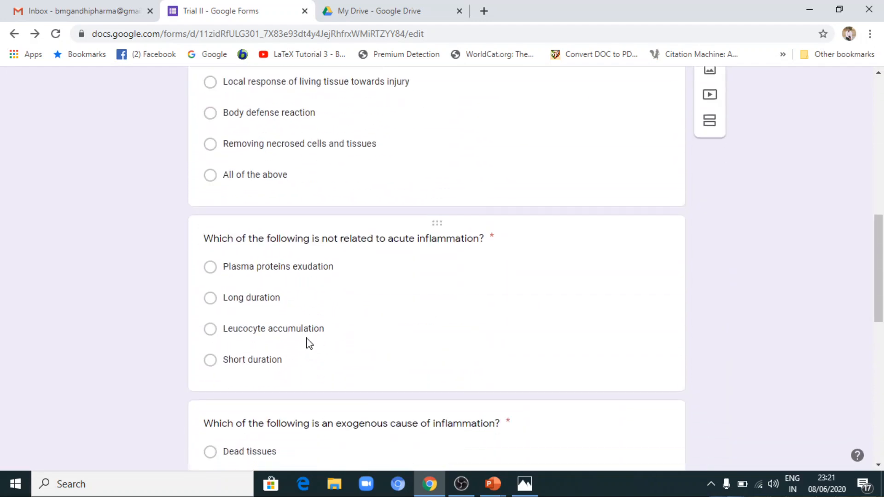
scroll(307, 342, "up", 15)
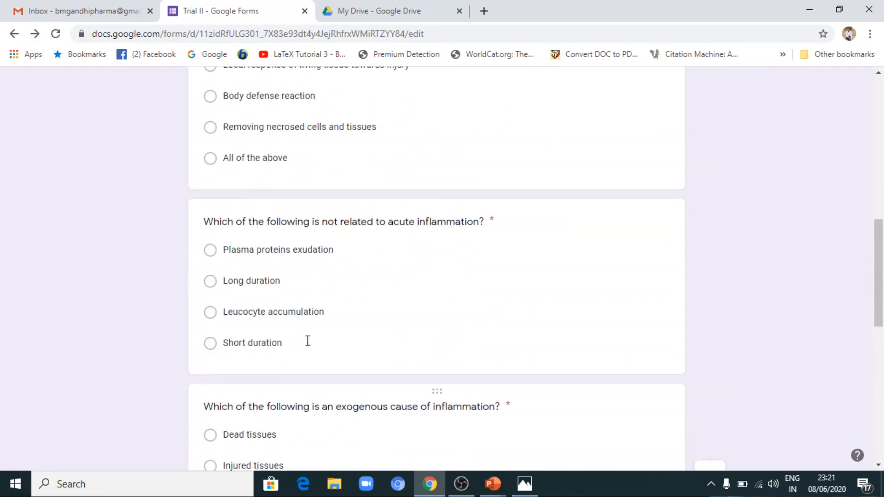
scroll(310, 340, "down", 3)
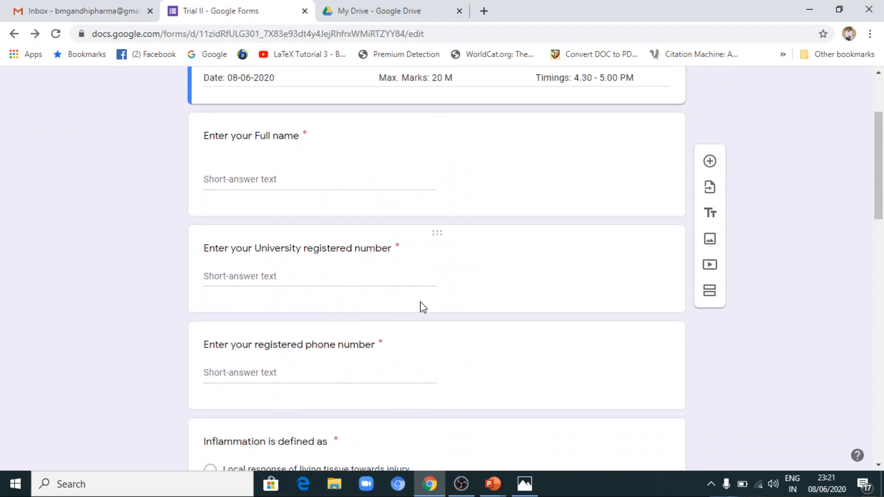
scroll(527, 301, "up", 3)
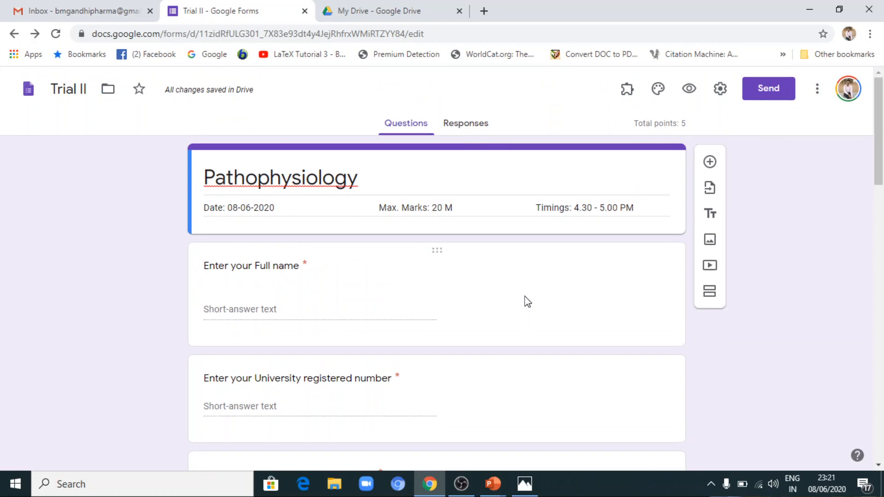
- Upload the SVIPS 123 image from the Desktop folder as the form's header in the theme options
left_click(660, 90)
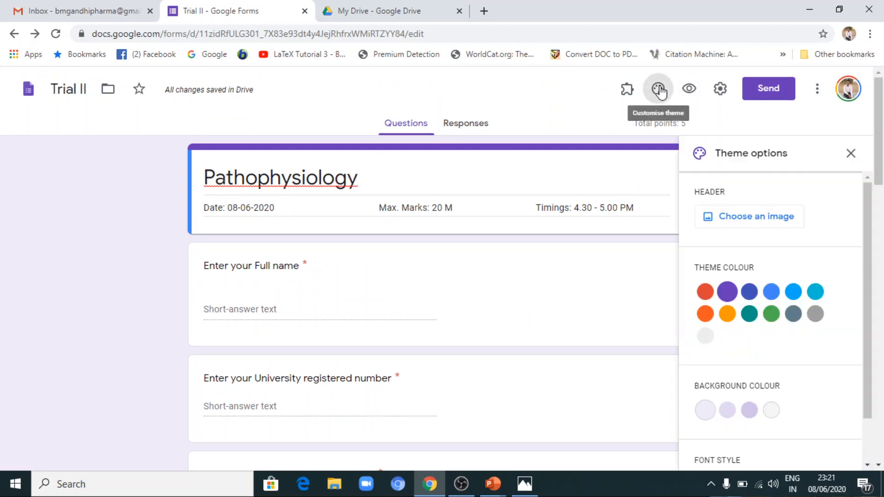
left_click(764, 221)
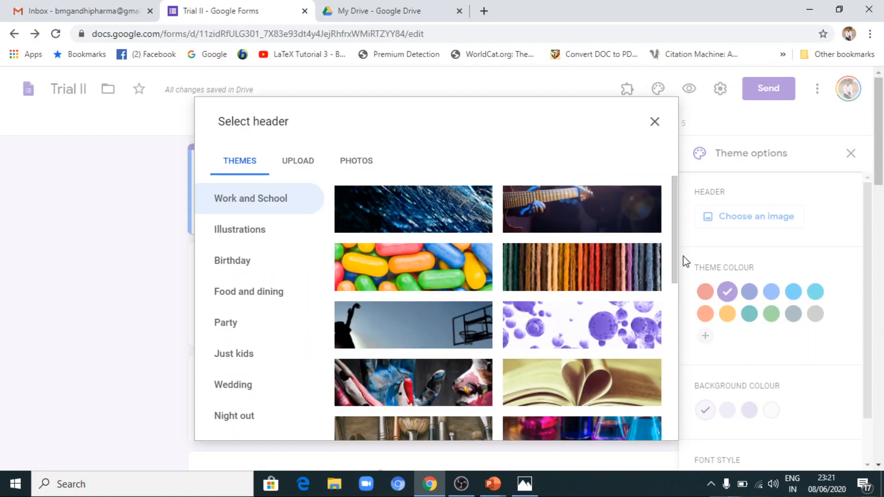
left_click_drag(676, 250, 675, 229)
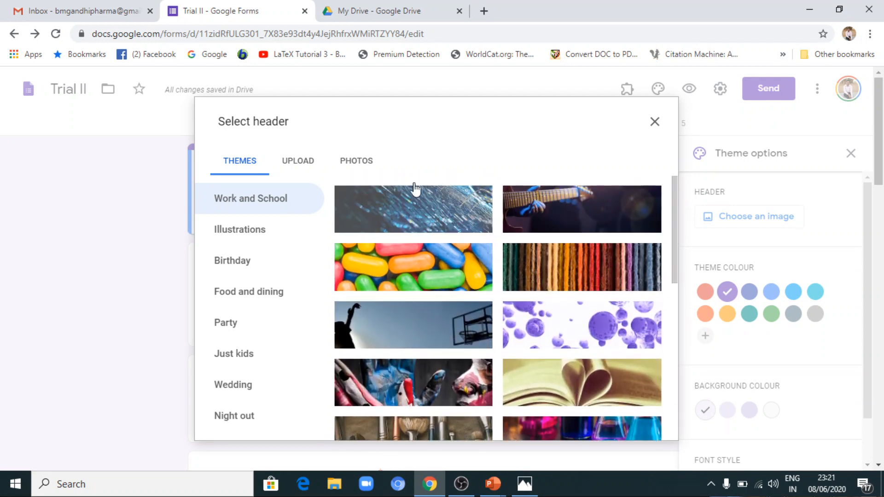
left_click(293, 163)
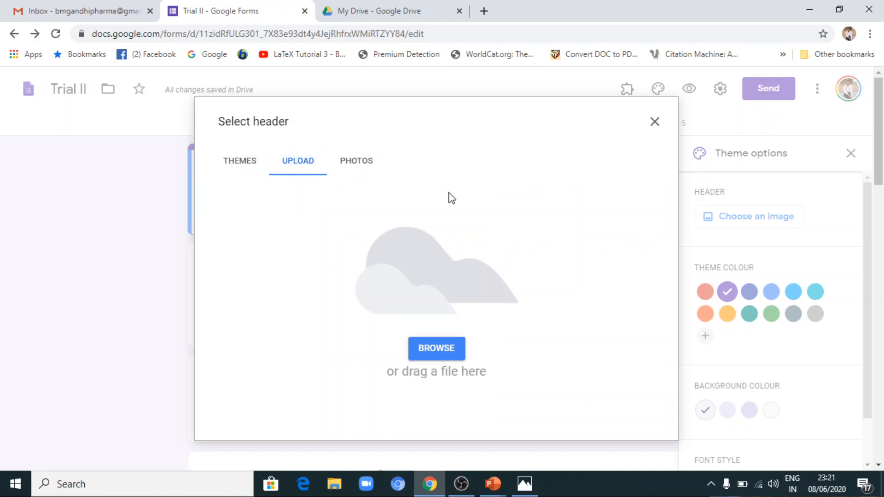
left_click(437, 346)
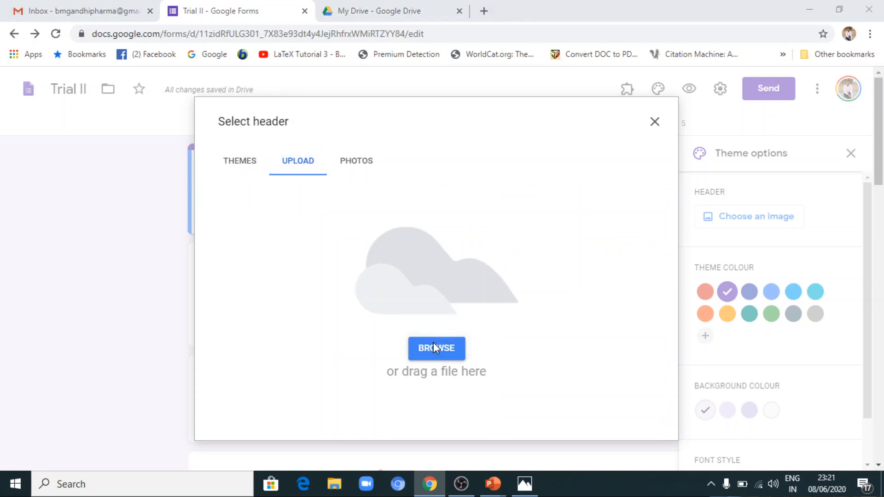
left_click_drag(424, 89, 424, 221)
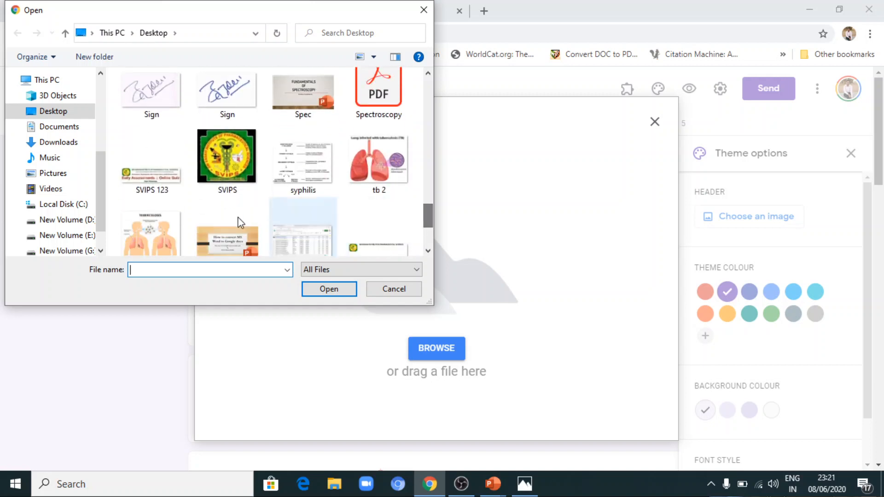
left_click(163, 187)
left_click(328, 289)
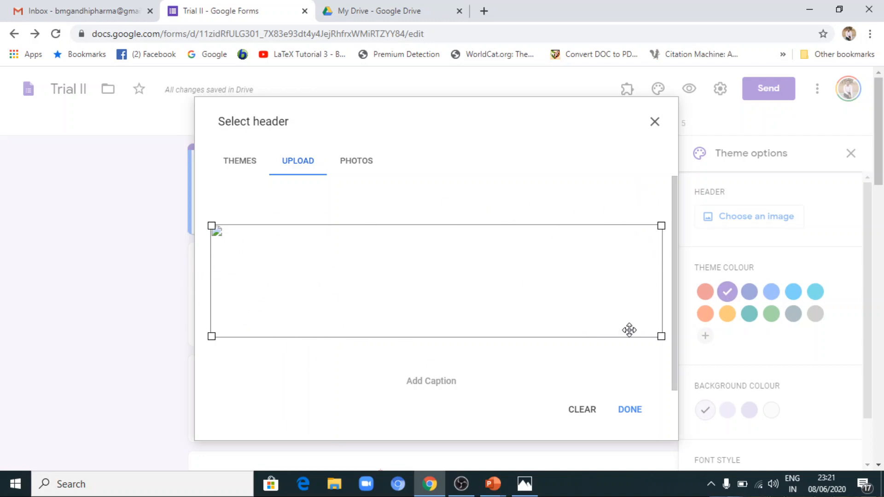
left_click(626, 414)
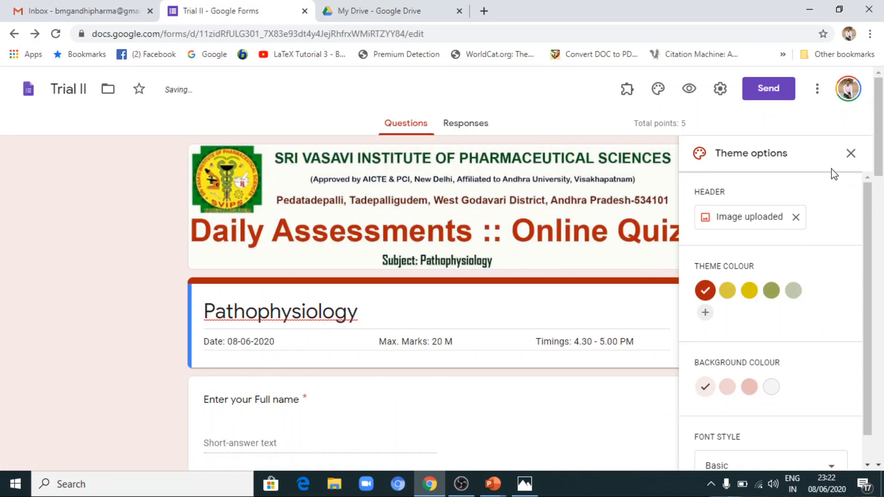
left_click(851, 155)
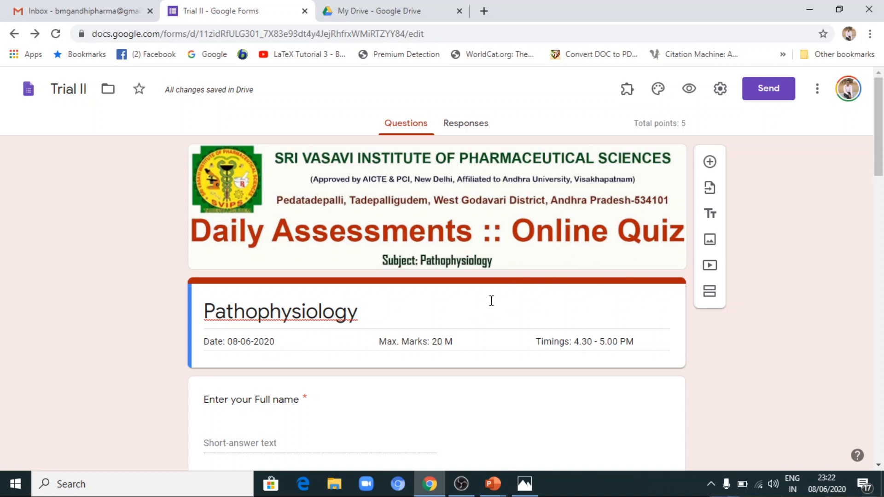
- In the form's general settings, limit respondents to 1 response and let them see summary charts and text responses
scroll(491, 303, "down", 1)
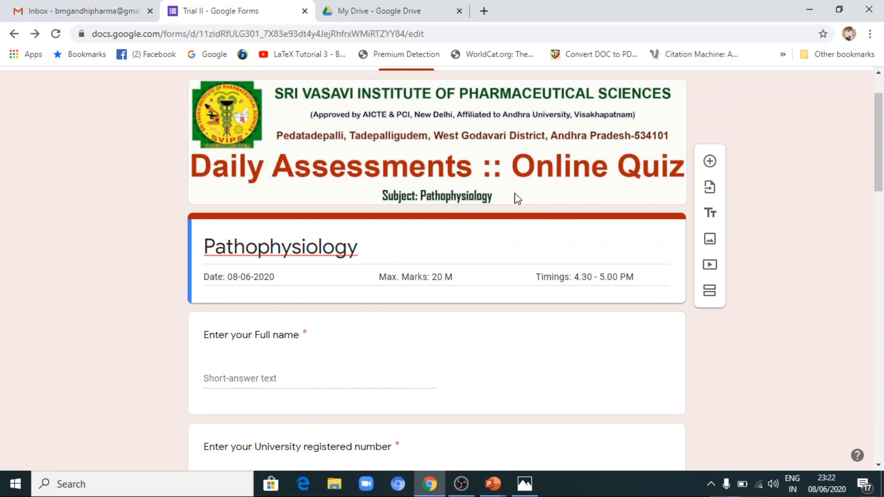
scroll(528, 207, "up", 1)
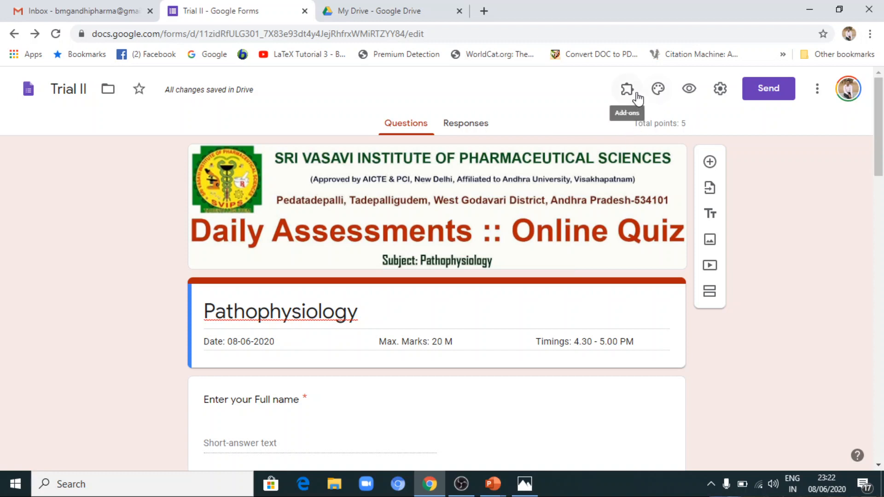
left_click(719, 88)
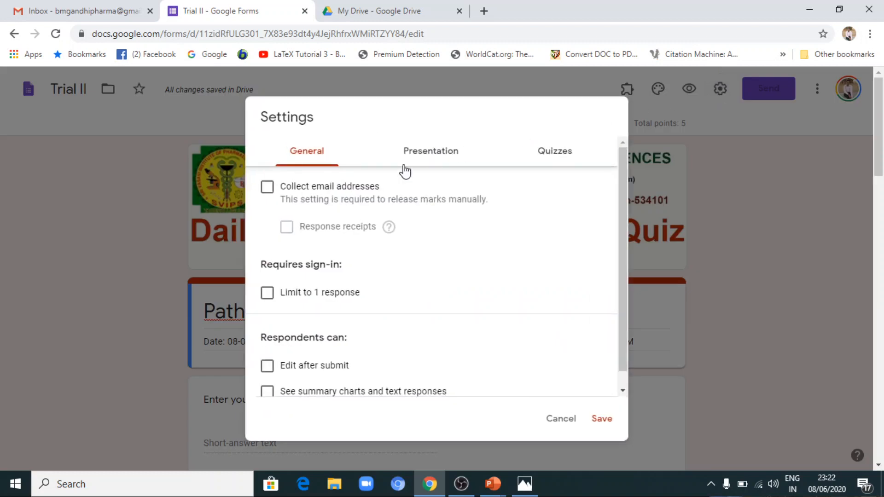
left_click(267, 293)
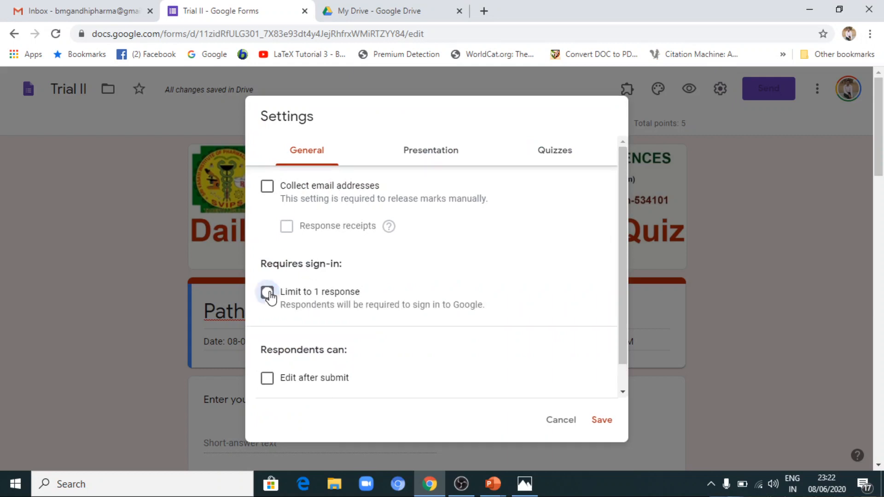
scroll(410, 299, "down", 1)
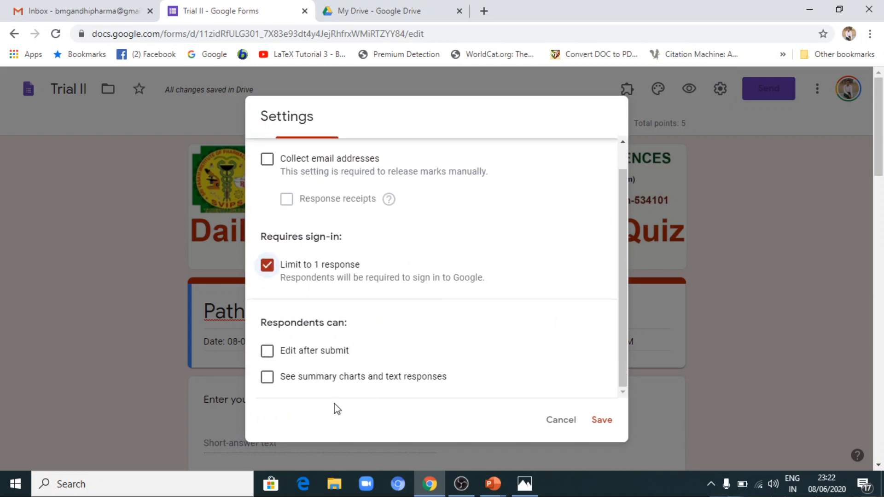
left_click(267, 379)
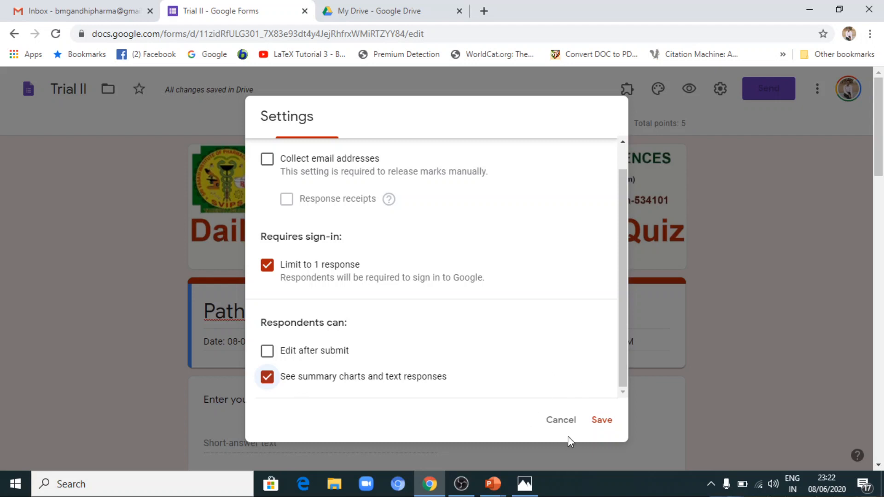
- In the quiz settings, release marks immediately after each submission, show respondents missed questions and point values, and save the settings
left_click_drag(622, 294, 622, 250)
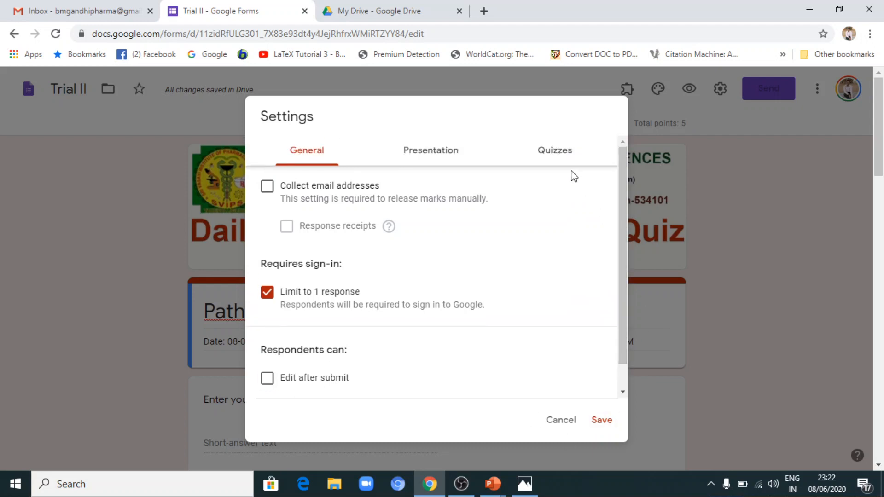
left_click(554, 151)
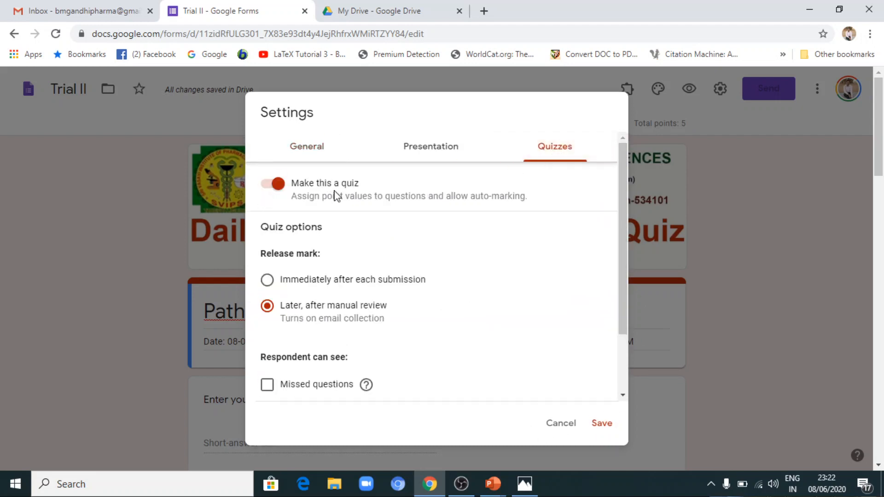
scroll(436, 330, "down", 2)
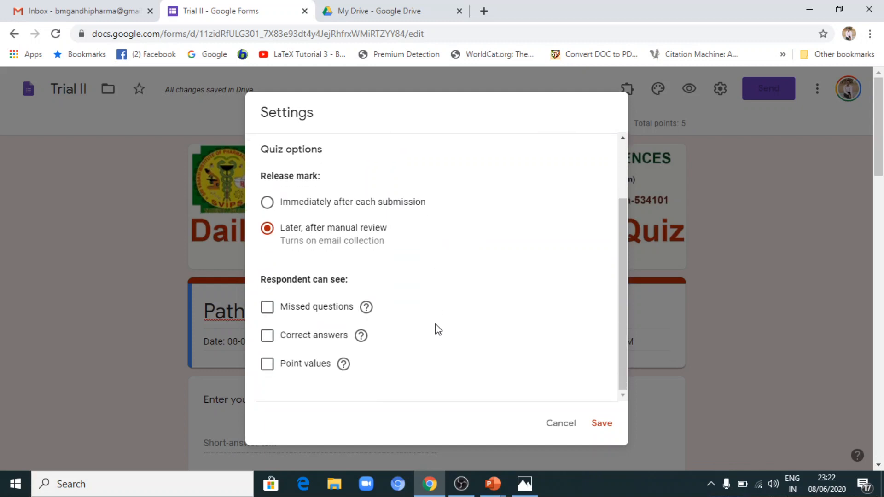
left_click(267, 203)
left_click(267, 307)
left_click(267, 364)
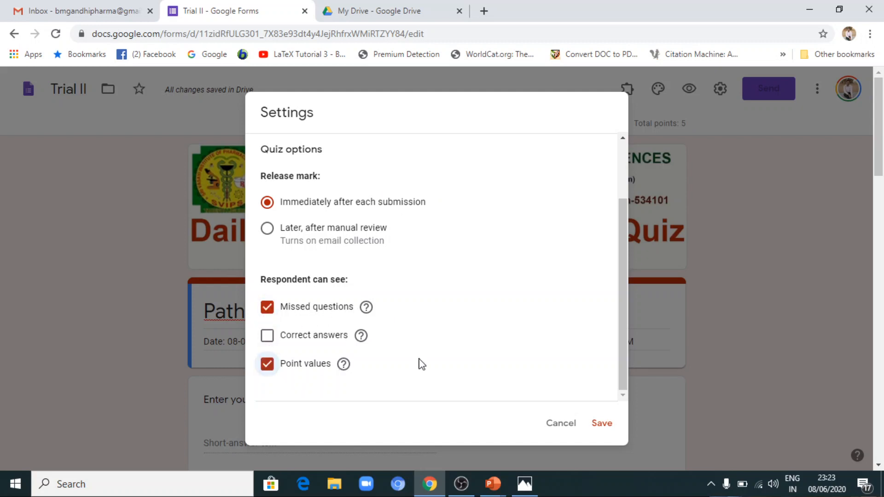
left_click(603, 424)
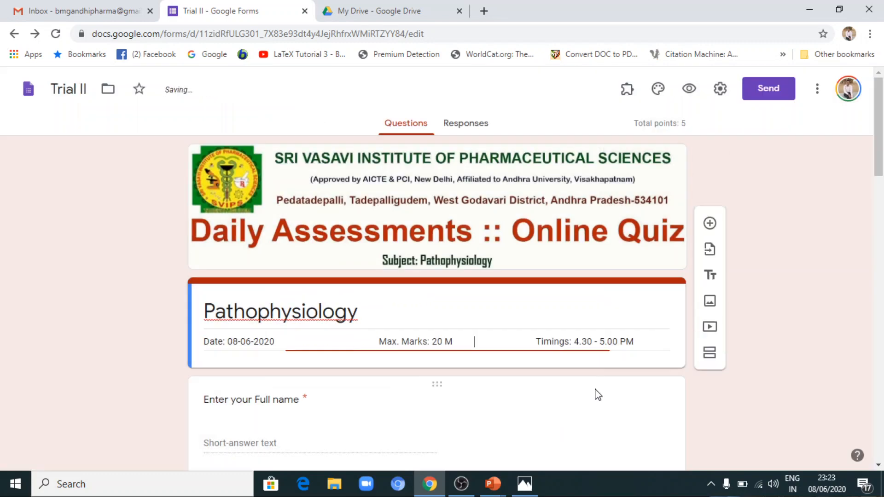
- Look through the form's questions and check the list of installed add-ons
scroll(559, 318, "down", 7)
scroll(558, 321, "up", 7)
scroll(560, 322, "down", 4)
scroll(560, 320, "down", 5)
scroll(558, 322, "up", 9)
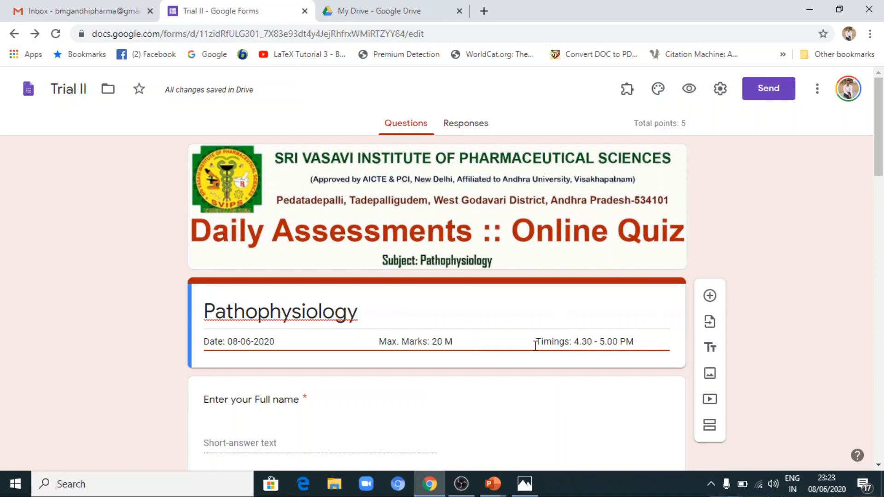
left_click(630, 99)
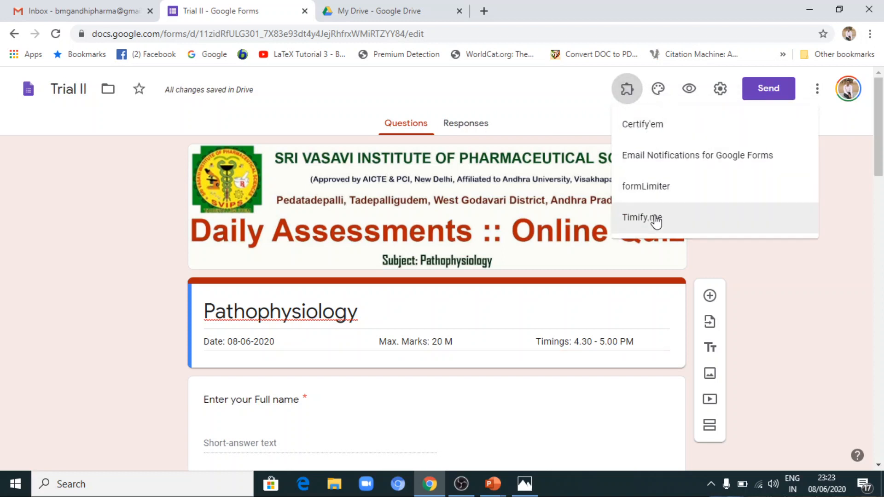
left_click(599, 122)
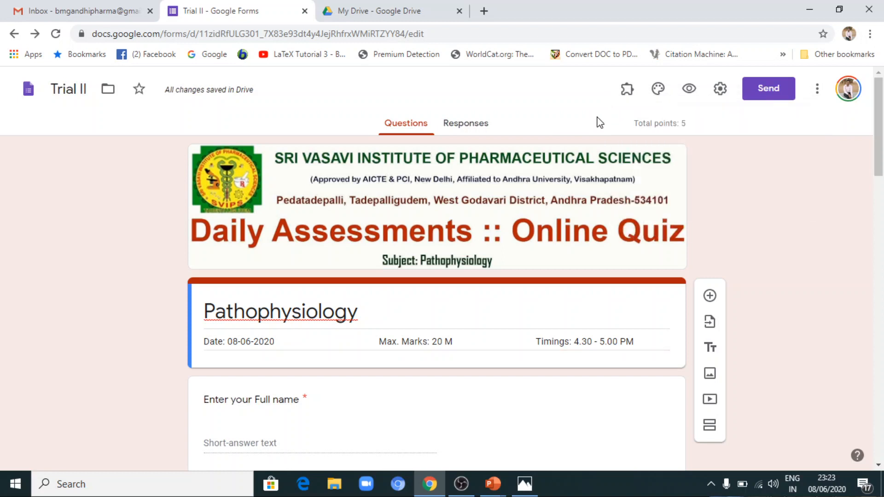
- Look up the Certify'em add-on in the G Suite Marketplace, then close the marketplace
left_click(817, 87)
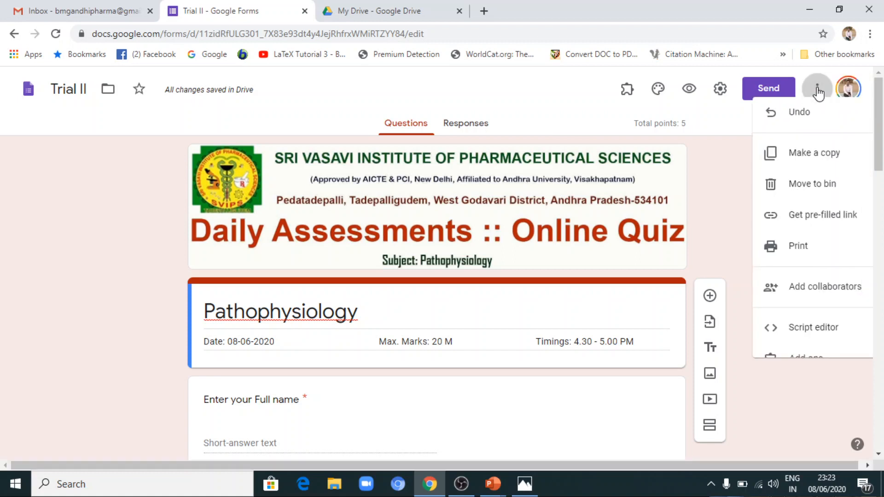
left_click(797, 374)
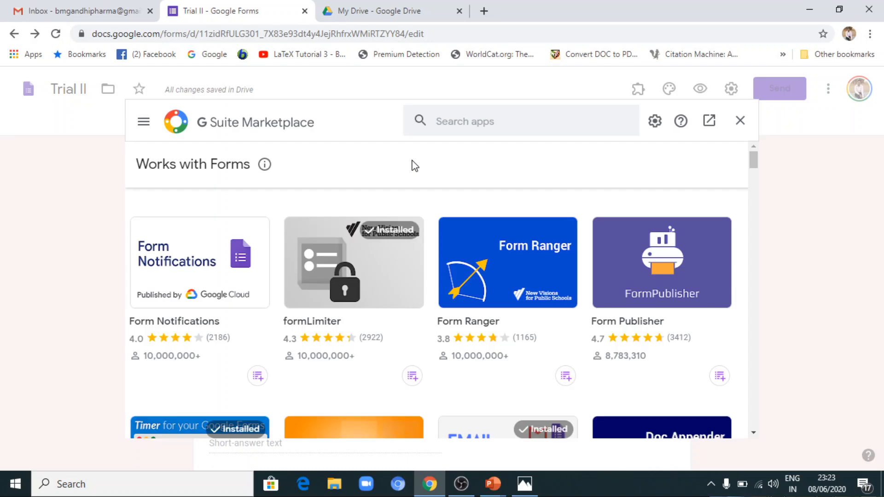
left_click(478, 121)
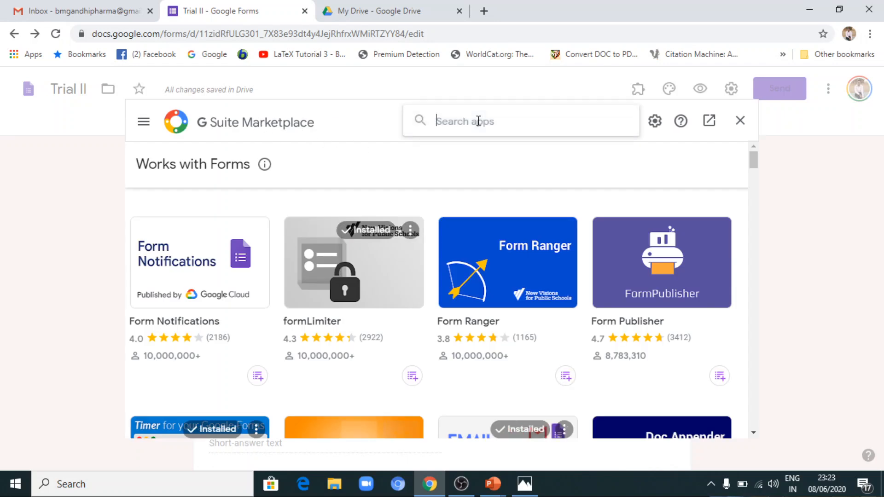
type("CERT")
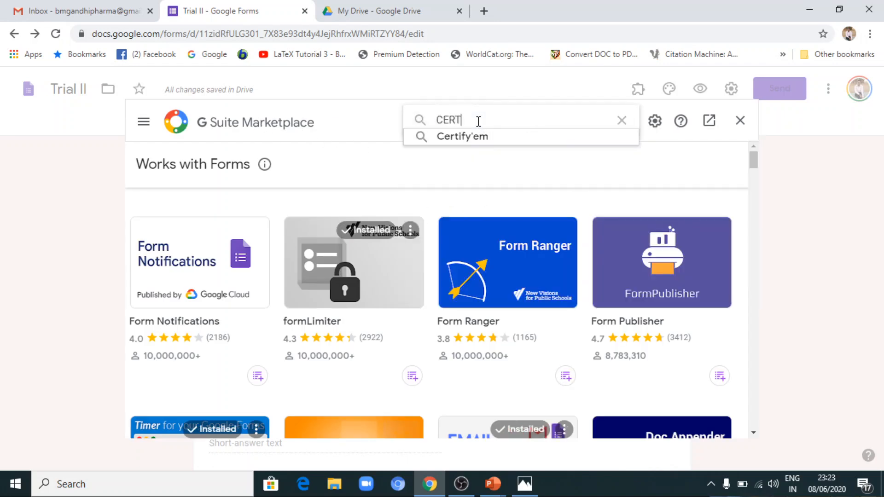
left_click(479, 136)
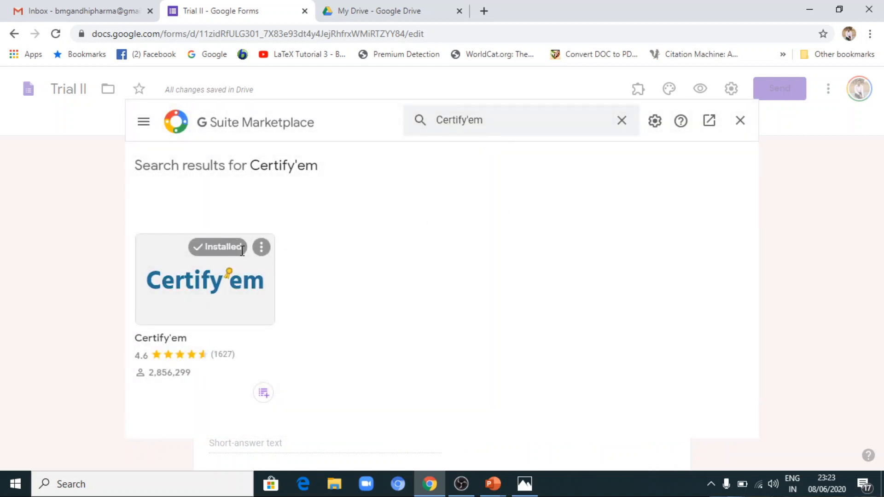
left_click(741, 122)
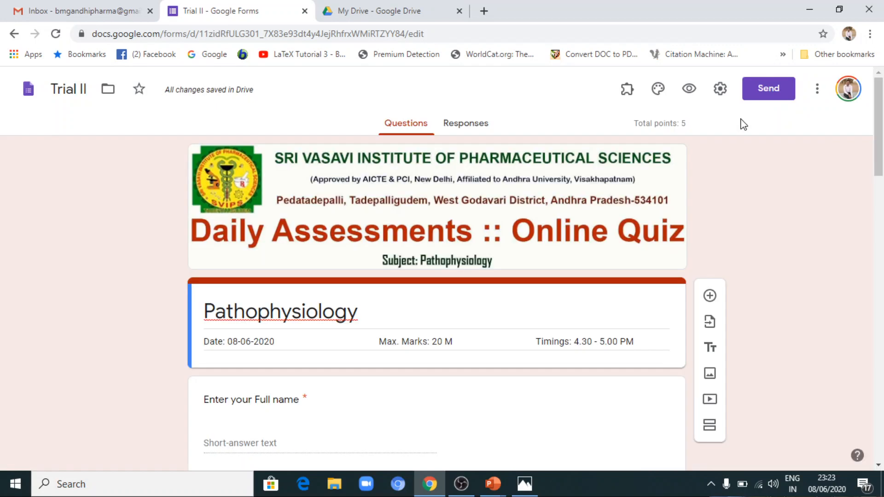
left_click(627, 89)
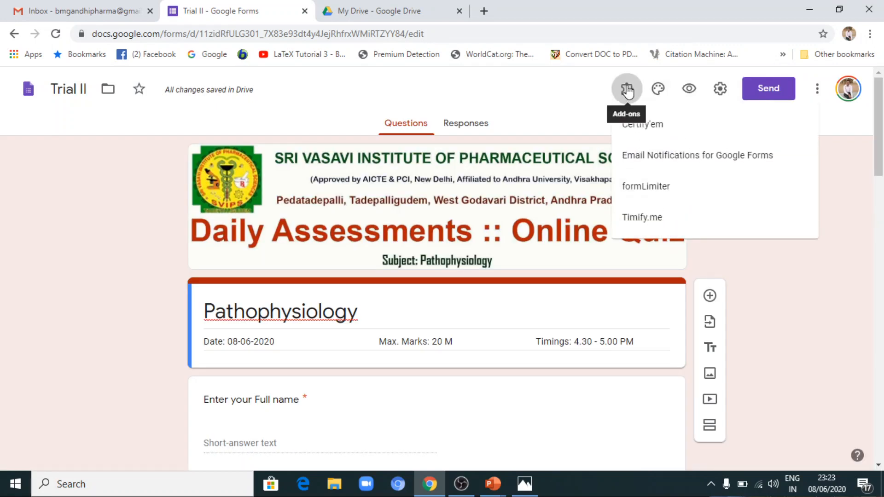
left_click(638, 127)
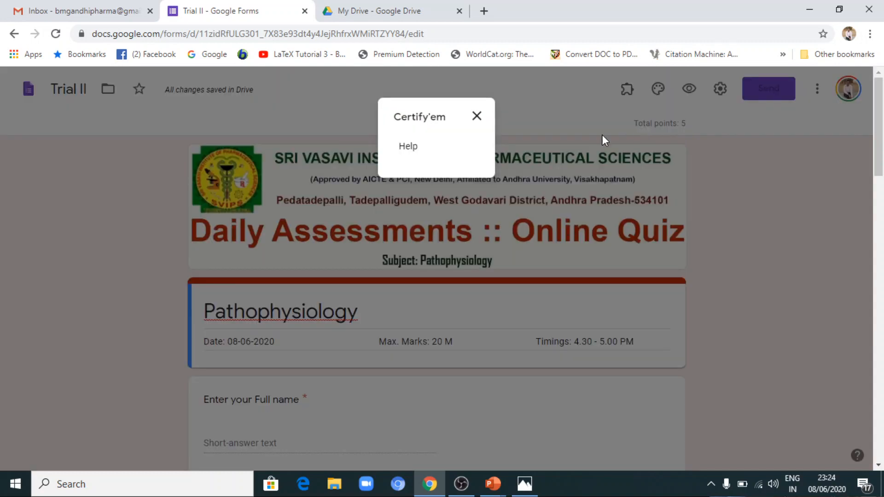
left_click(477, 116)
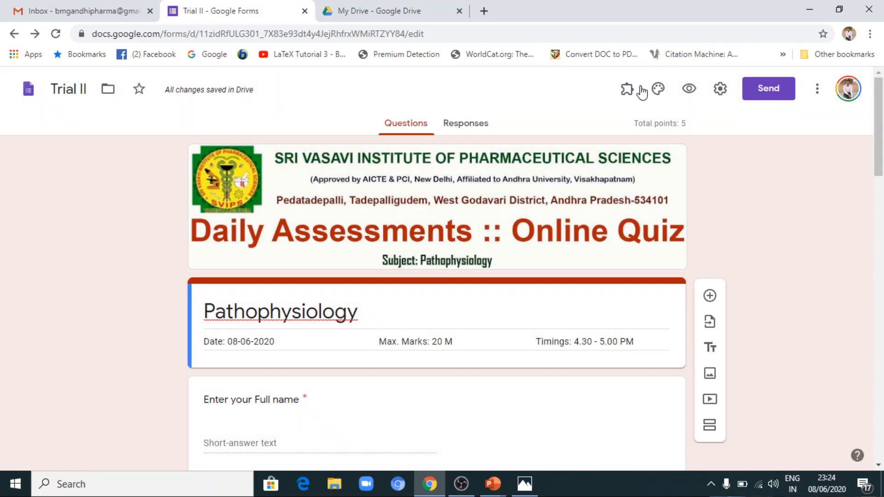
left_click(627, 92)
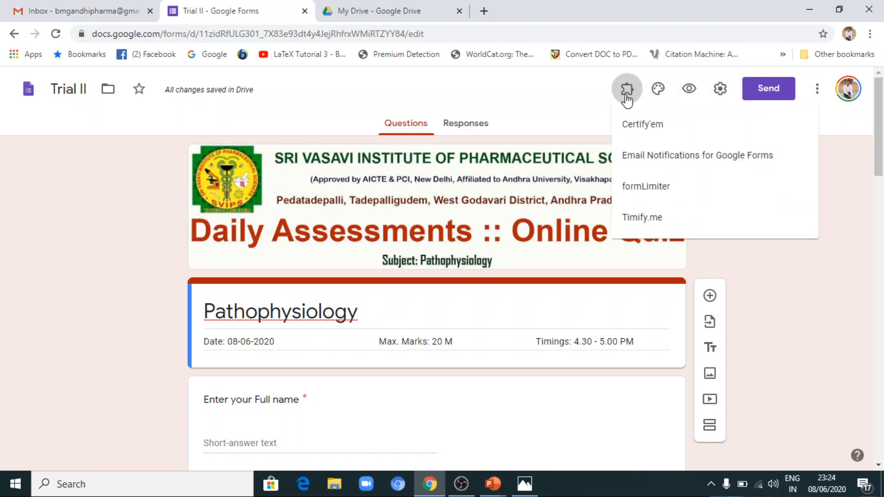
left_click(641, 128)
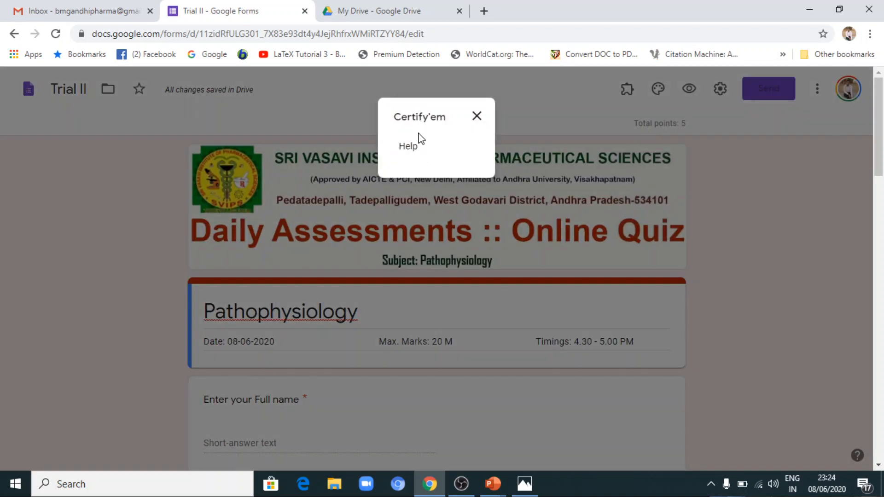
left_click(478, 118)
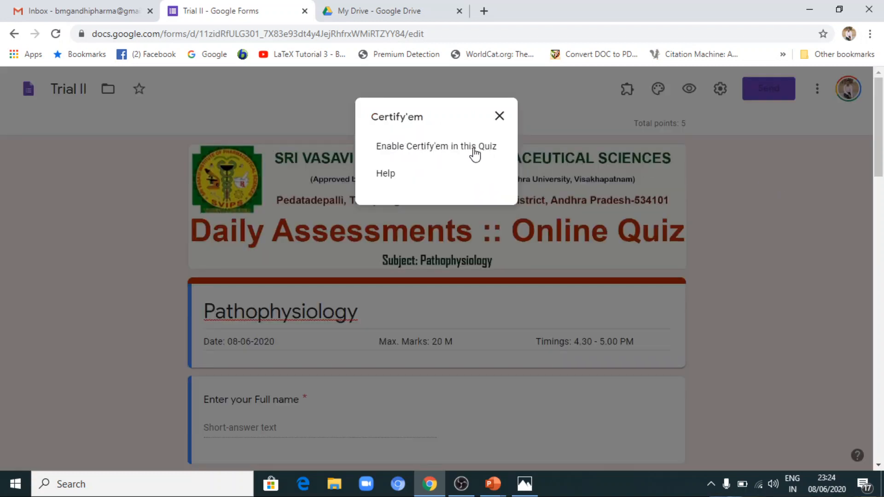
- Enable Certify'em in this quiz and set its passing score to 0%
left_click(441, 148)
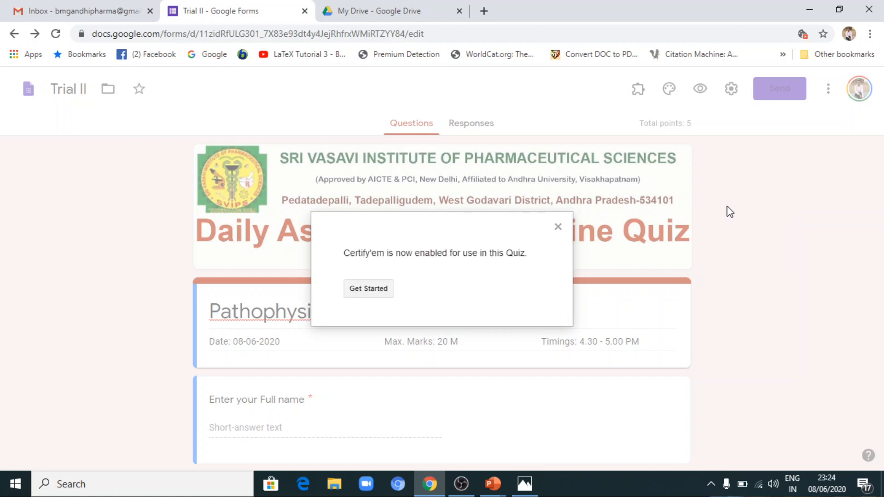
left_click(374, 289)
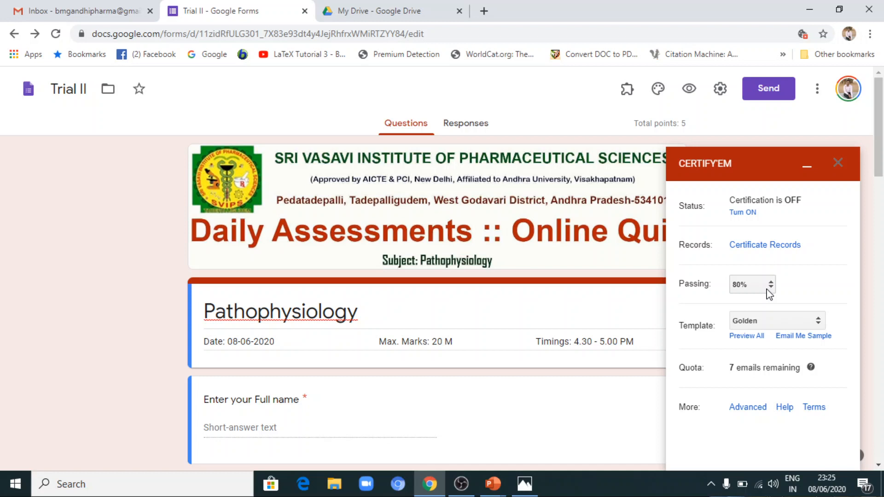
left_click(767, 290)
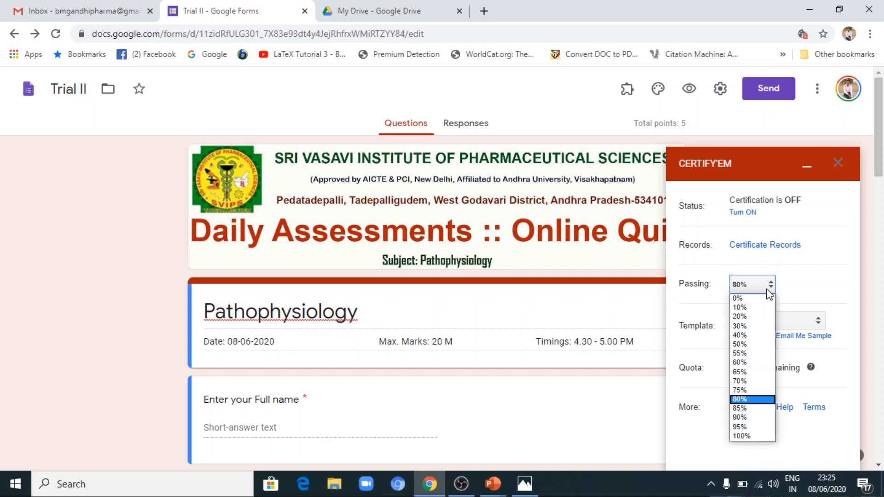
left_click(756, 299)
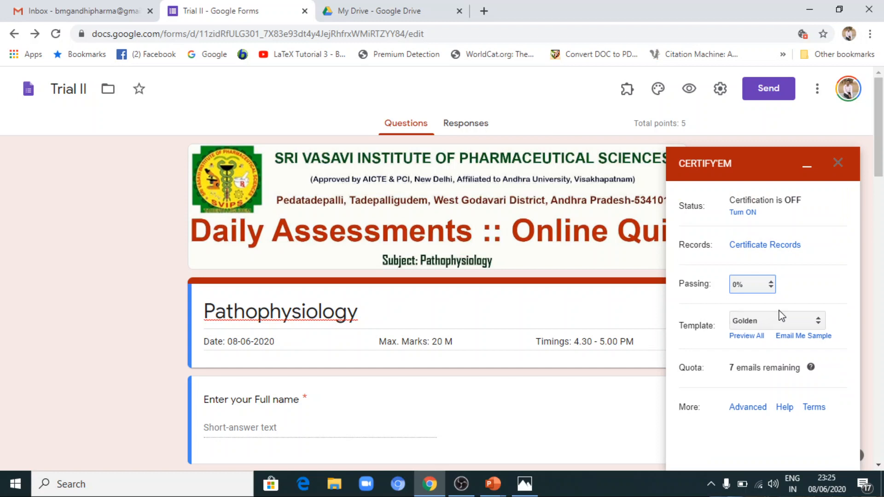
- Use the PP Final certificate presentation as the custom certificate template in Certify'em and save the changes
left_click(756, 323)
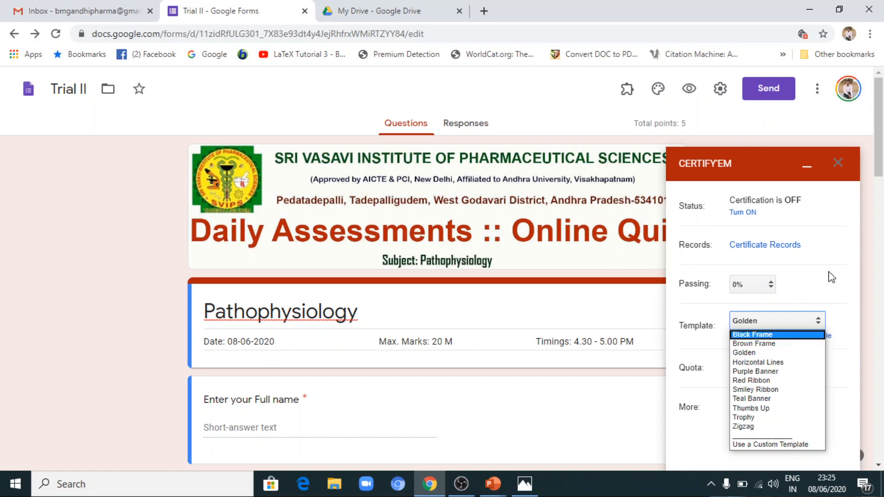
left_click(838, 284)
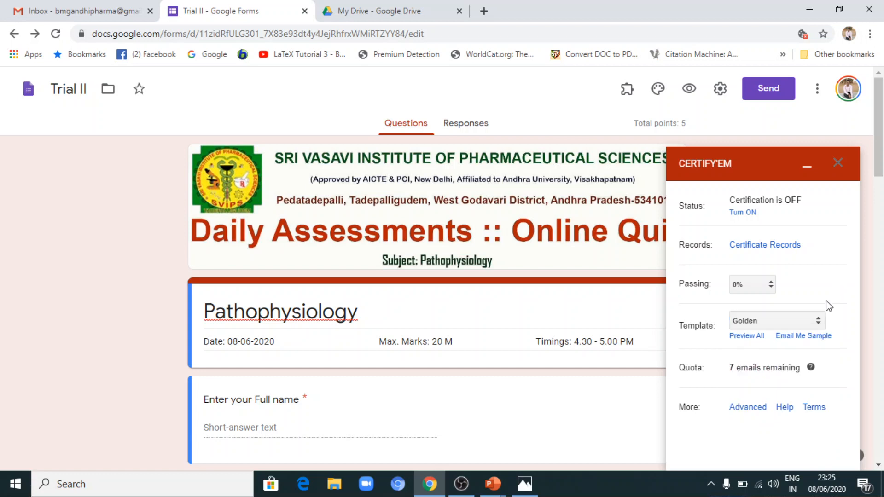
left_click(811, 322)
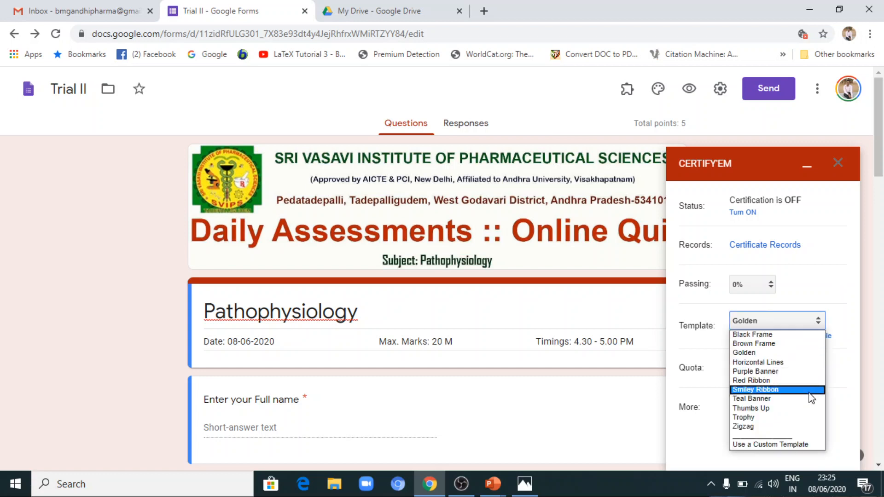
left_click(801, 445)
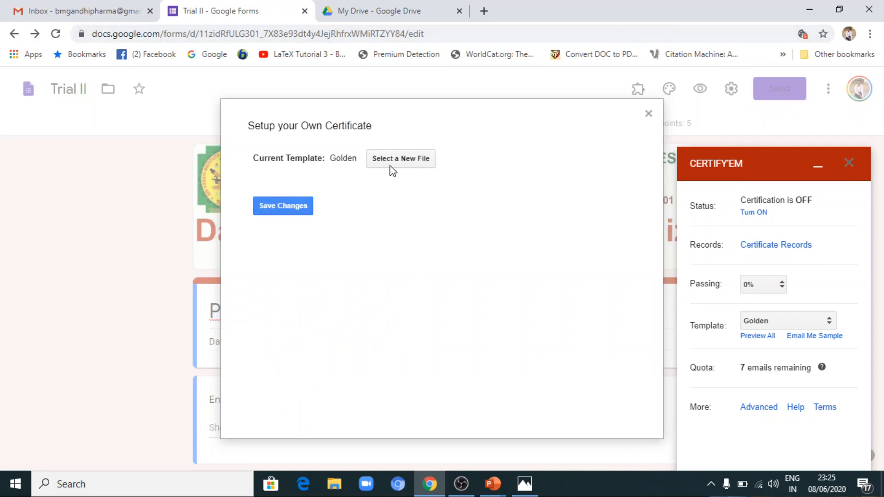
left_click(413, 167)
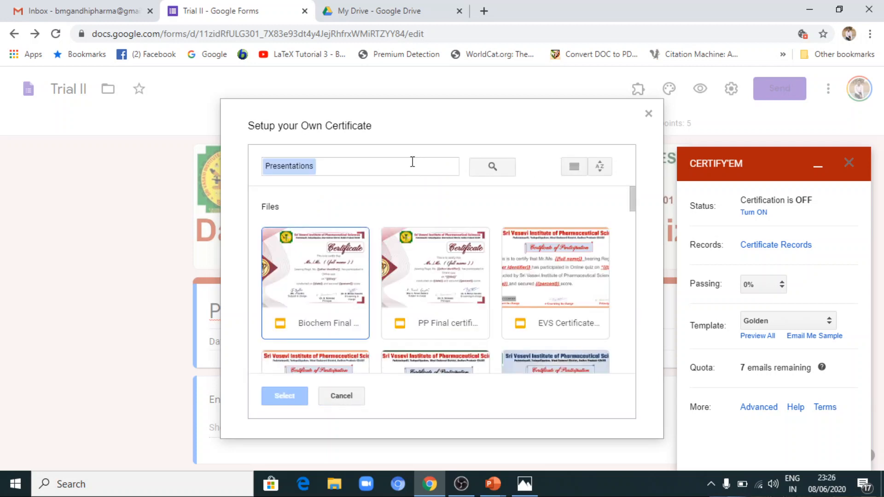
left_click(444, 301)
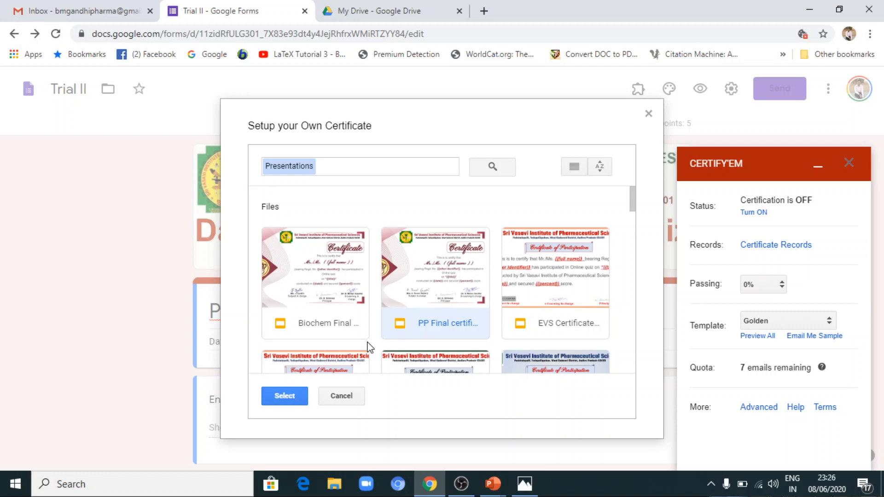
left_click(292, 397)
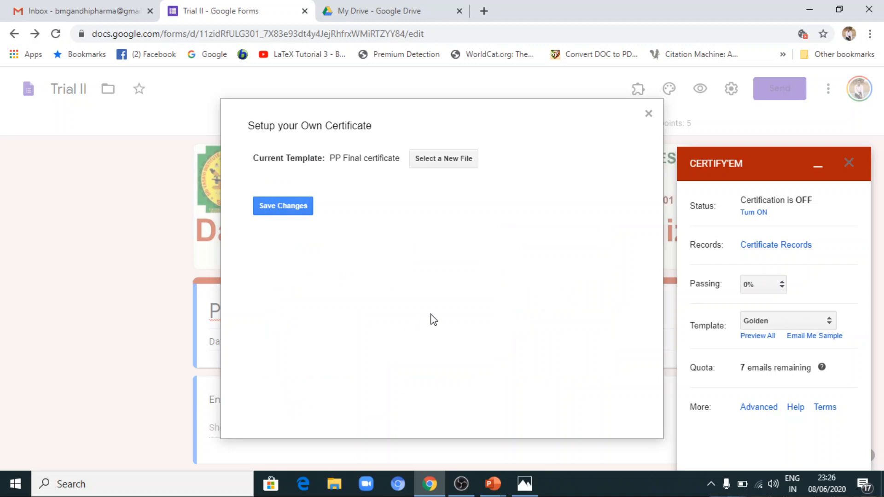
left_click(295, 210)
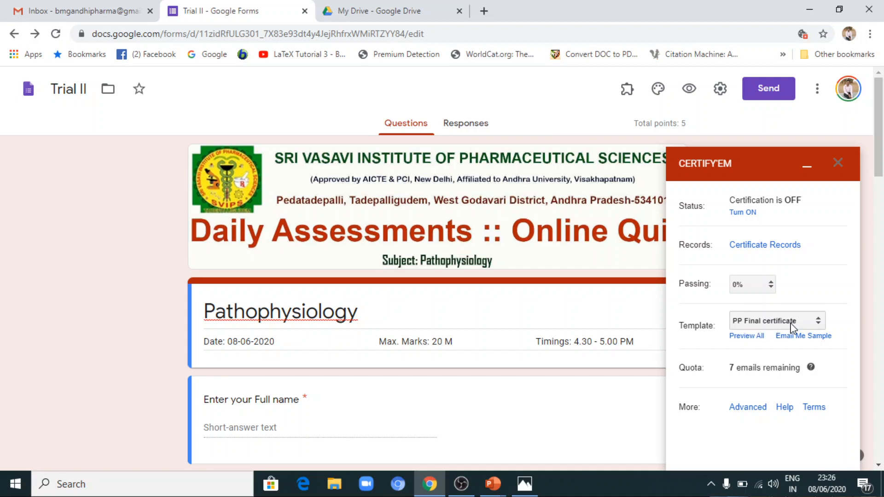
- In Certify'em's advanced options, set the submission message to "Your responses are received." and, below it, "You will shortly receive score and certificate!!"
left_click(749, 411)
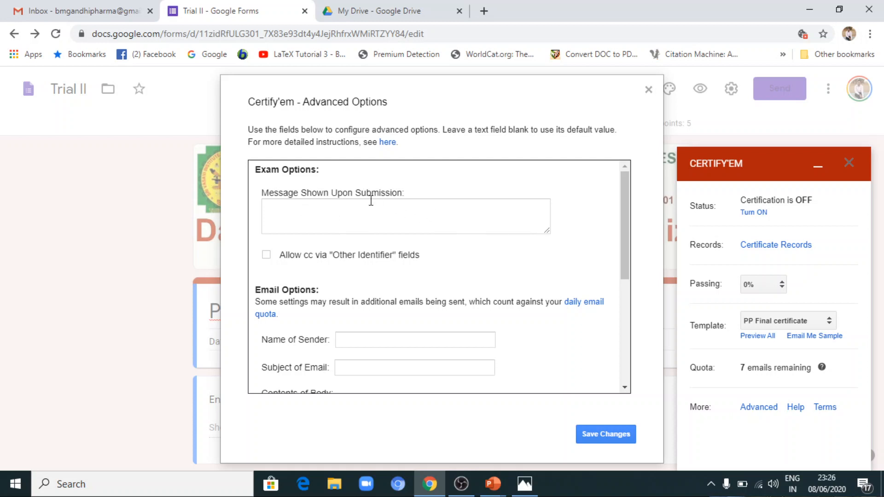
scroll(356, 218, "down", 1)
scroll(355, 218, "down", 1)
scroll(347, 205, "up", 2)
left_click(307, 212)
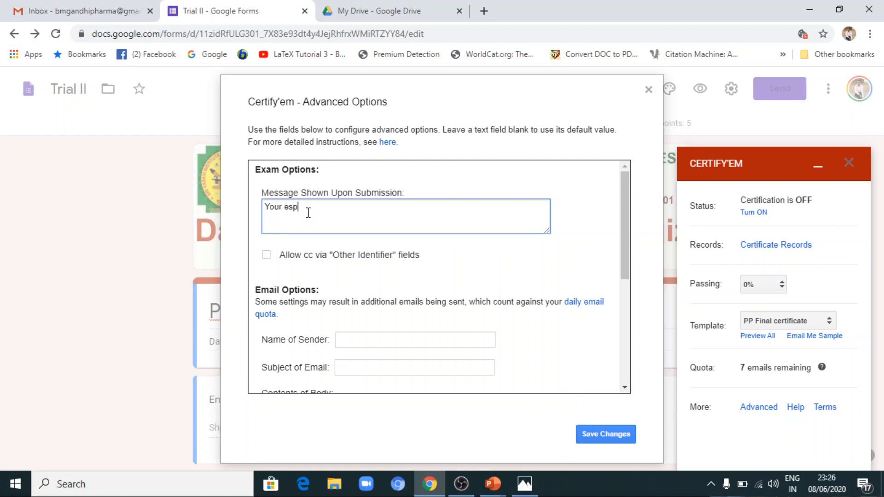
type("Your responses are recei")
type("ved.")
key("Return")
type("You will sh")
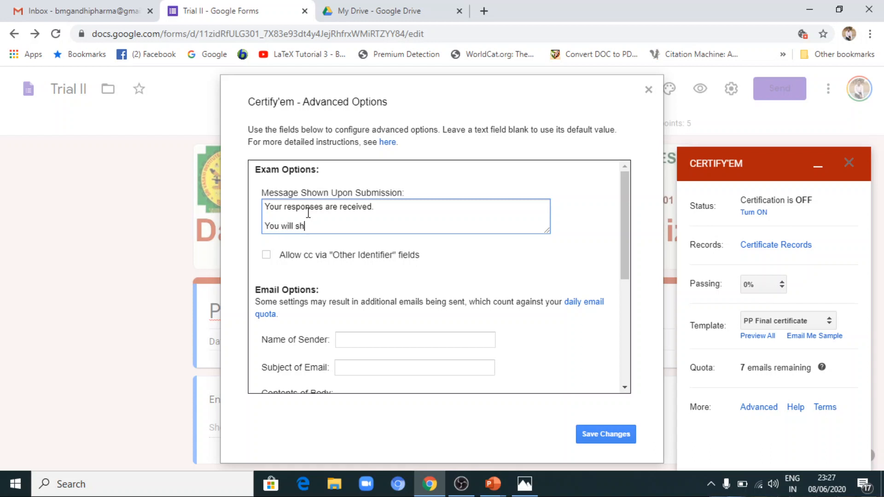
type("ortly re")
type("ceive score and certificate!!")
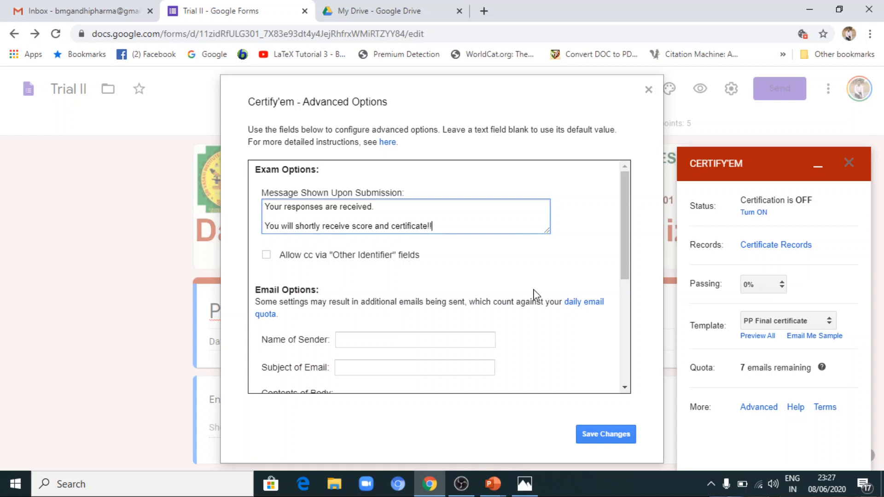
- Set the certificate email's sender name to XYZ and its subject to "Certificate and score"
left_click_drag(623, 234, 446, 278)
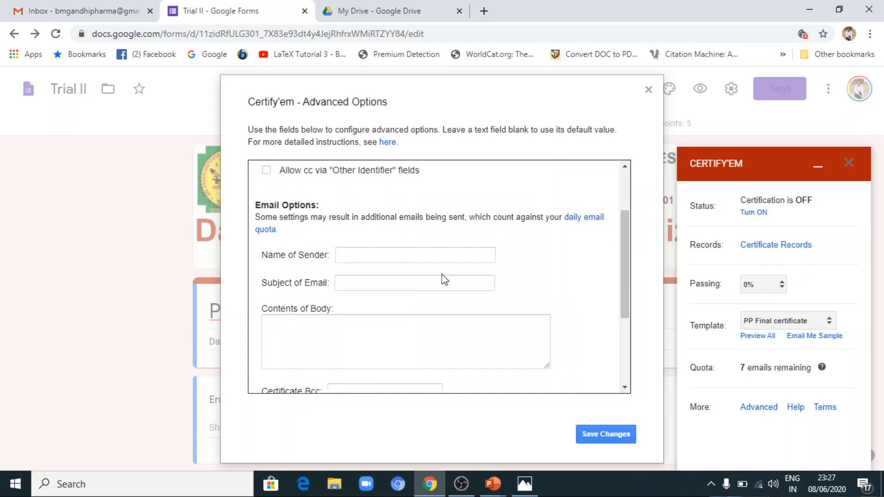
left_click(429, 253)
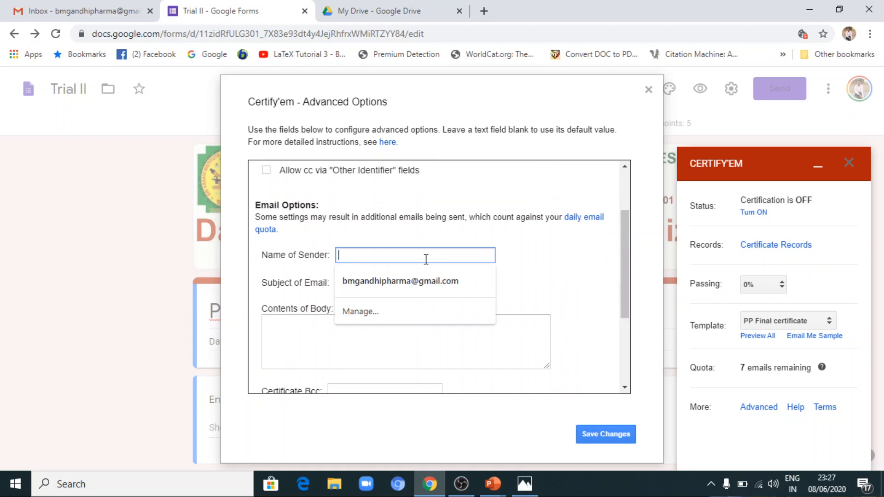
type("XYZ")
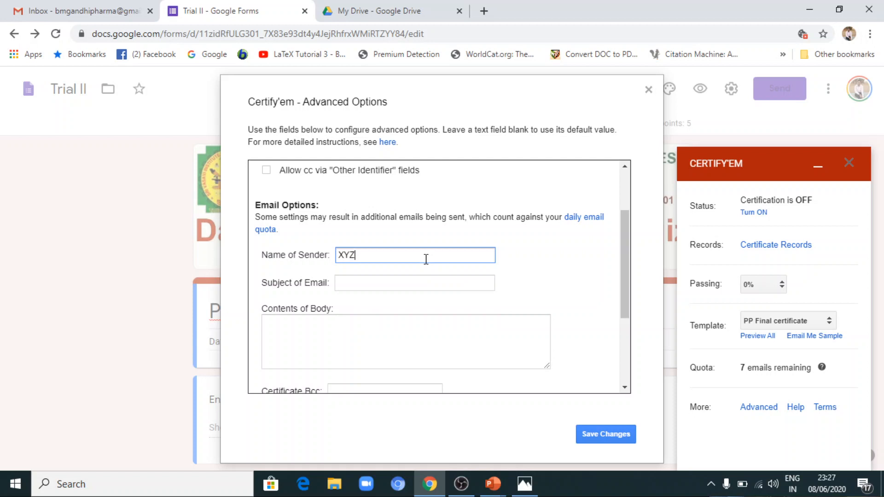
left_click(392, 284)
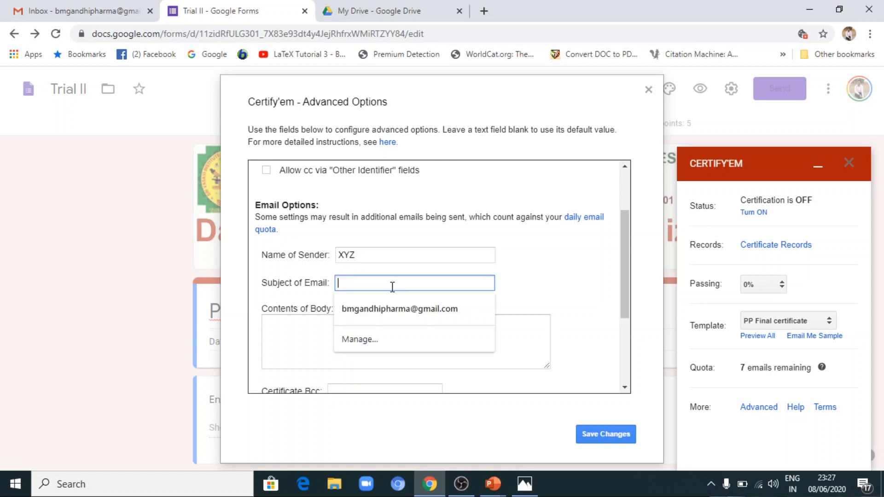
type("Cert")
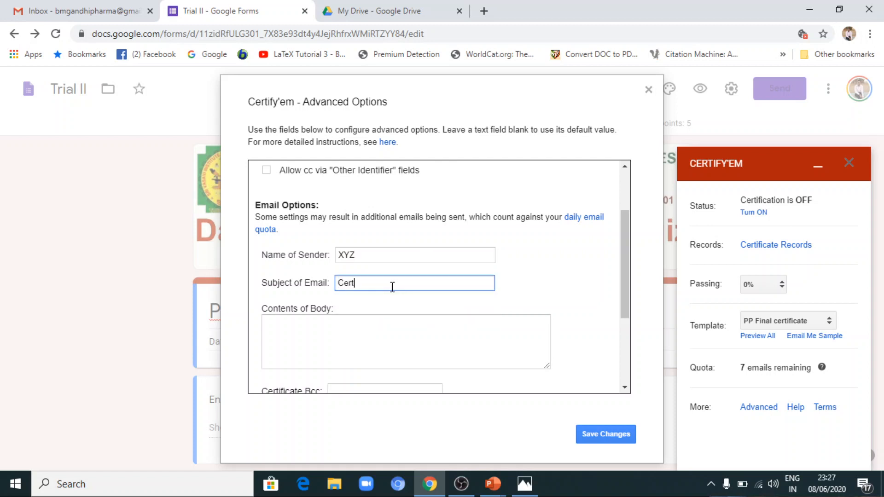
type("ificate and score")
left_click(340, 331)
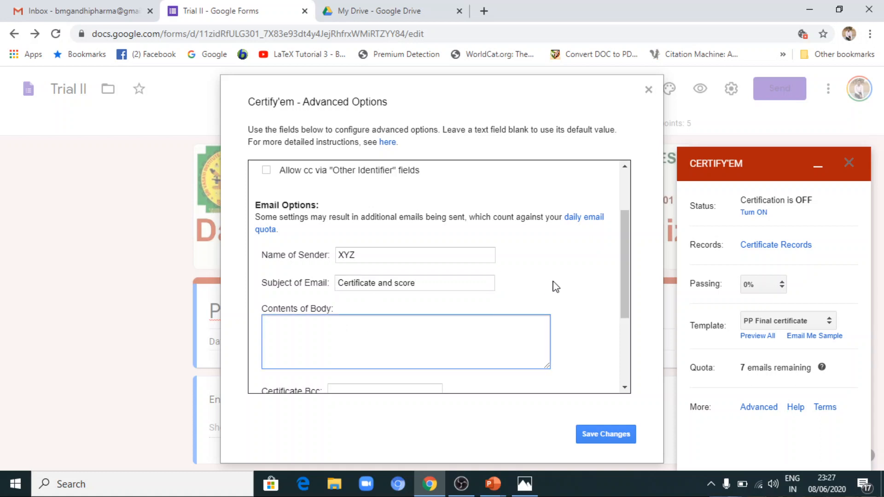
- Review the certificate format choices, keep PDF, and save the advanced options
left_click_drag(627, 258, 627, 364)
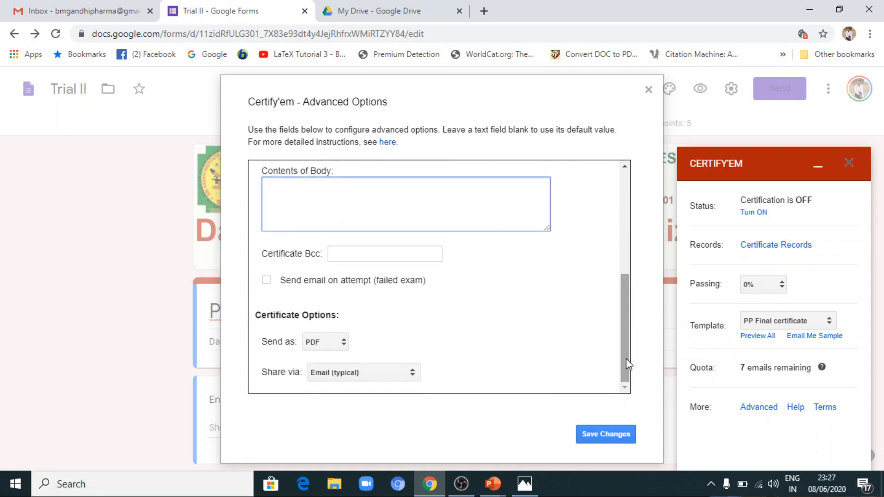
left_click(345, 343)
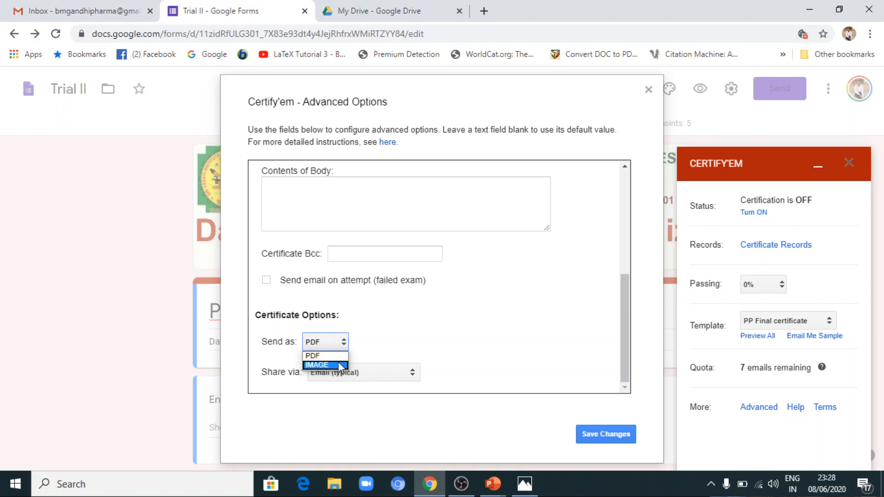
left_click(489, 299)
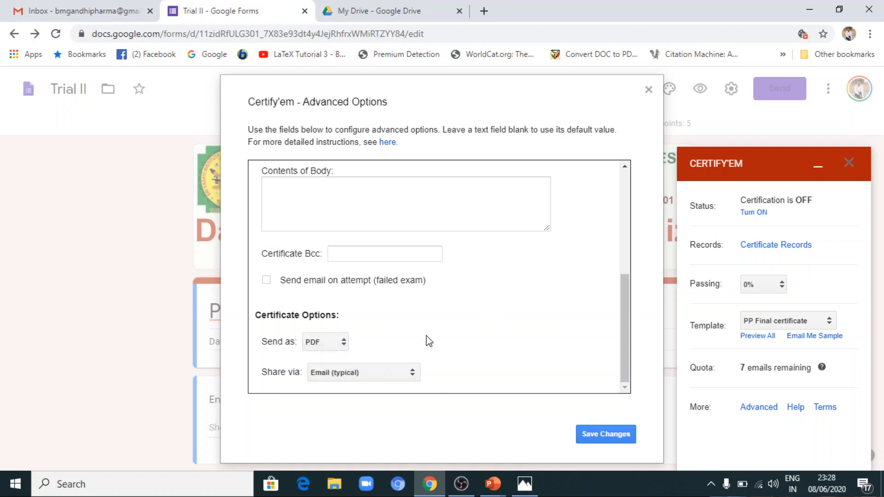
left_click(604, 435)
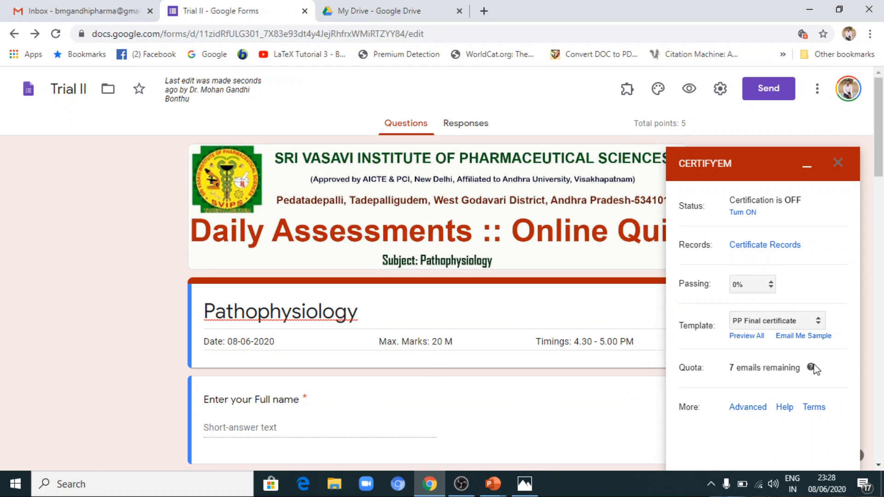
- Turn on certification for the quiz and open the linked exam
scroll(804, 391, "down", 2)
scroll(804, 391, "up", 2)
left_click(743, 212)
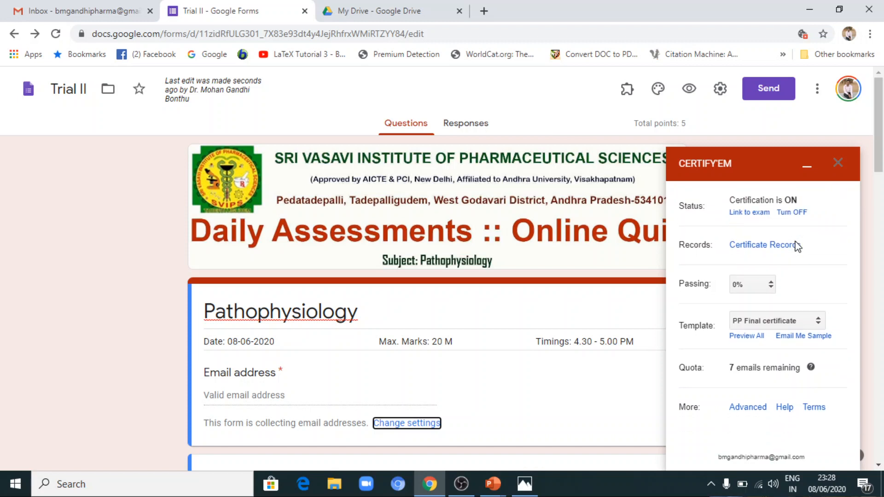
left_click(755, 213)
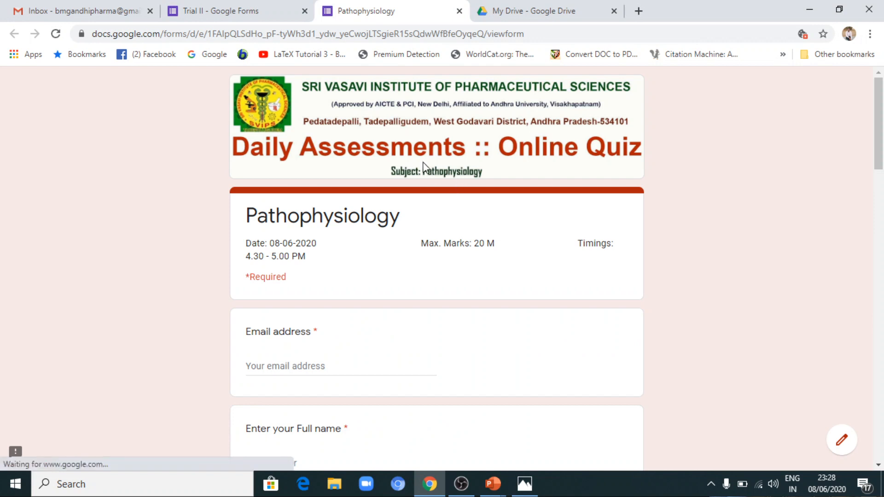
scroll(468, 217, "down", 2)
scroll(467, 217, "up", 2)
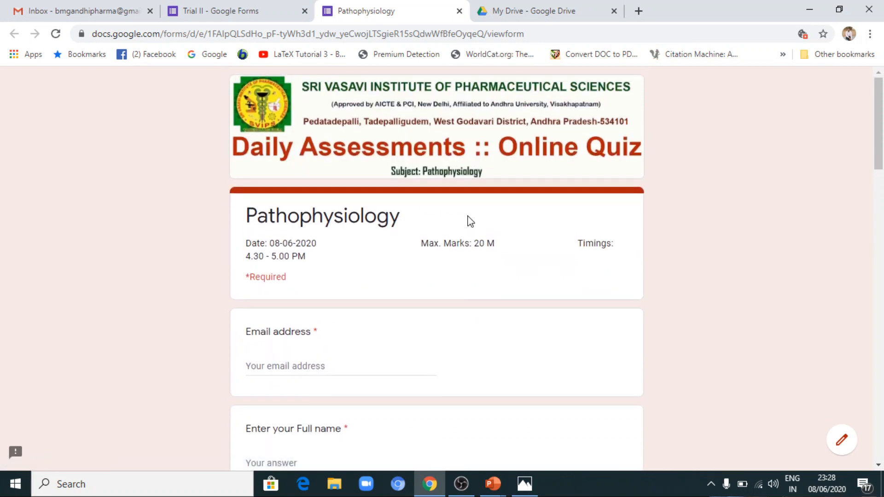
- Fill in the respondent's email address and full name on the exam using the saved contact details
scroll(507, 258, "down", 3)
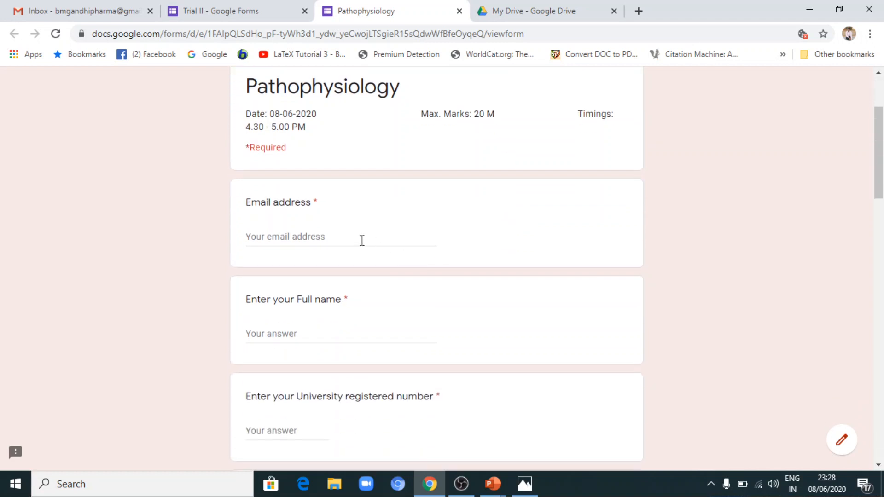
left_click(357, 239)
type("bm")
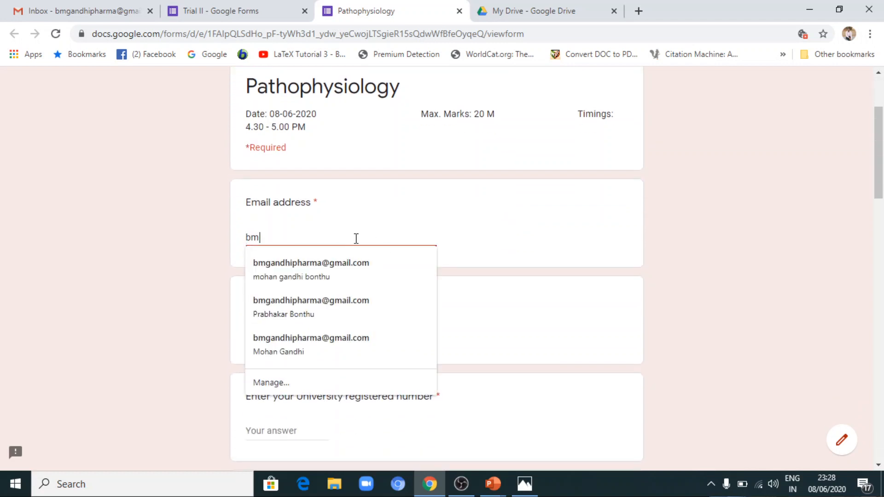
left_click(355, 269)
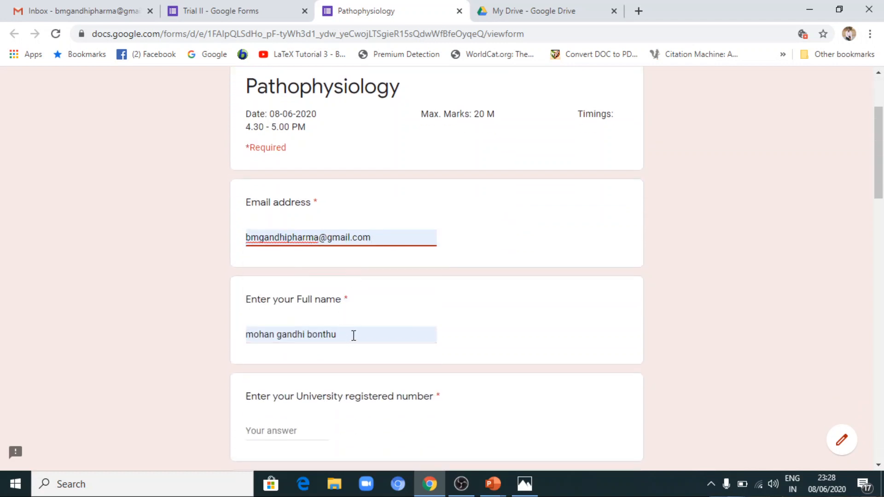
- Enter the respondent's university registered number and remove the leading zero from the registered phone number
scroll(358, 348, "down", 3)
left_click(310, 302)
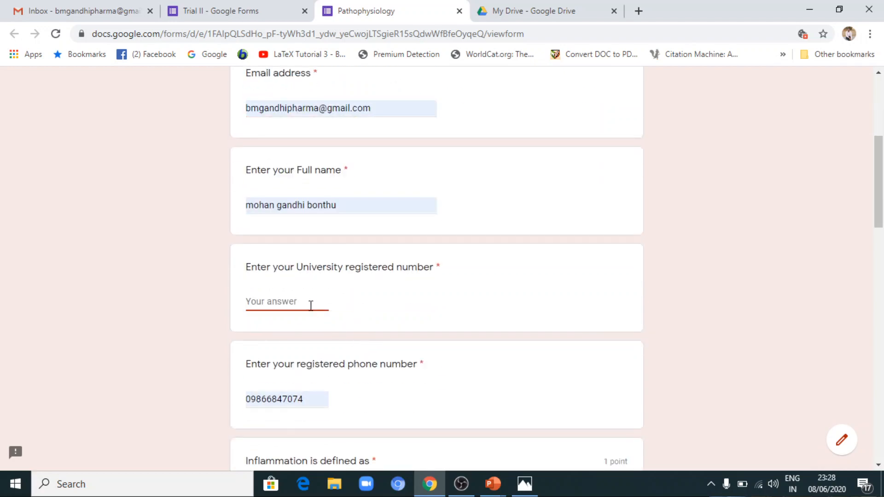
scroll(311, 303, "down", 1)
scroll(311, 306, "down", 4)
scroll(393, 241, "up", 10)
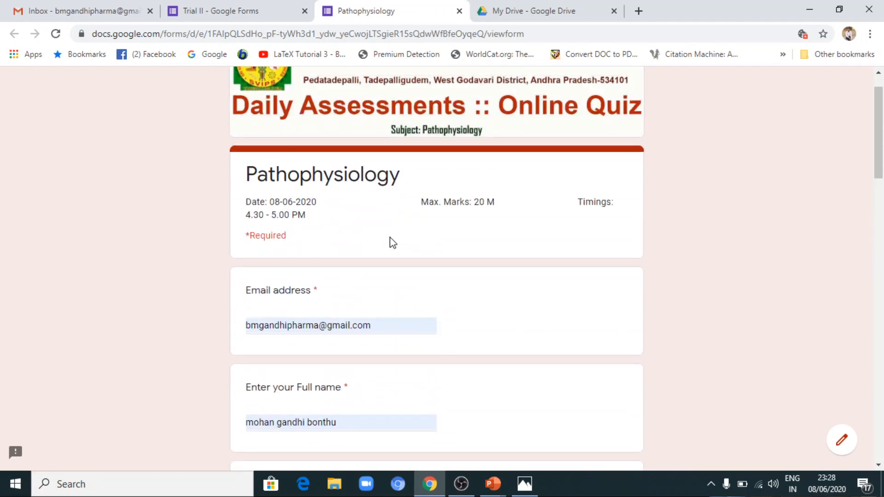
scroll(362, 262, "down", 3)
scroll(288, 345, "down", 2)
type("8730982")
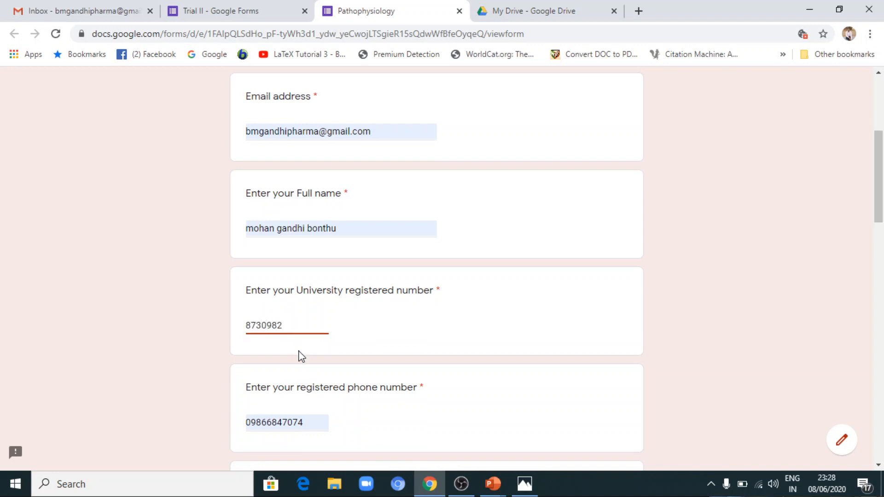
scroll(300, 353, "down", 2)
left_click(254, 358)
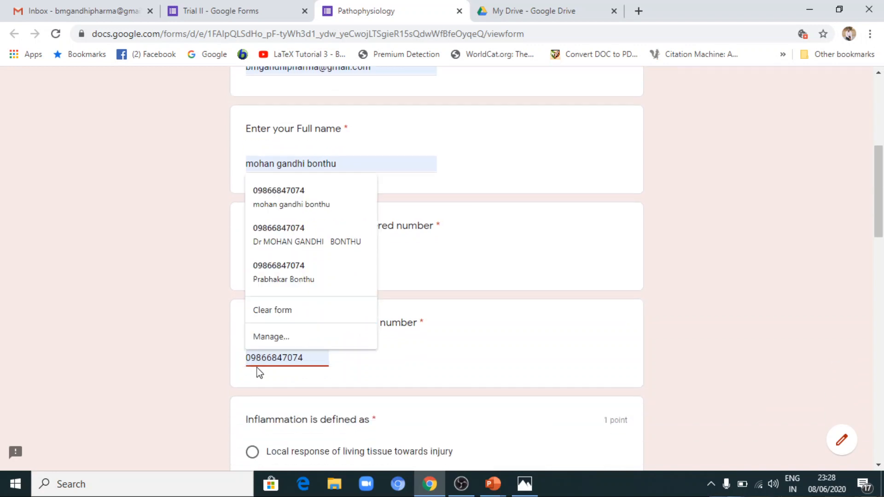
key("BackSpace")
scroll(343, 382, "down", 5)
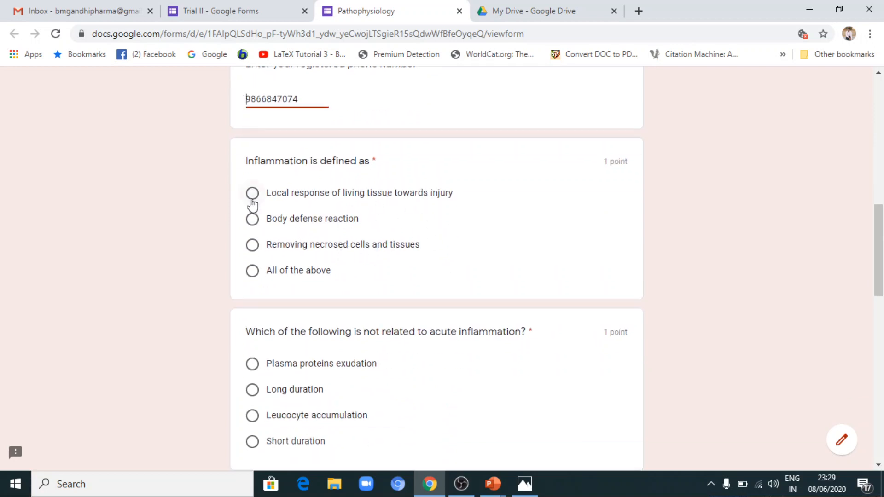
- Answer the five quiz questions, including All of the above, Long duration and Rolling and adhesion, and submit the exam
left_click(252, 271)
scroll(311, 281, "down", 1)
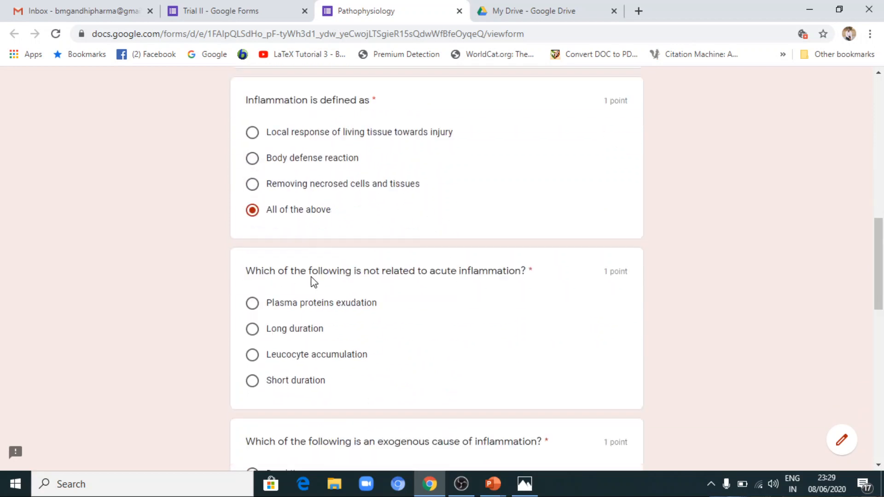
scroll(313, 282, "down", 2)
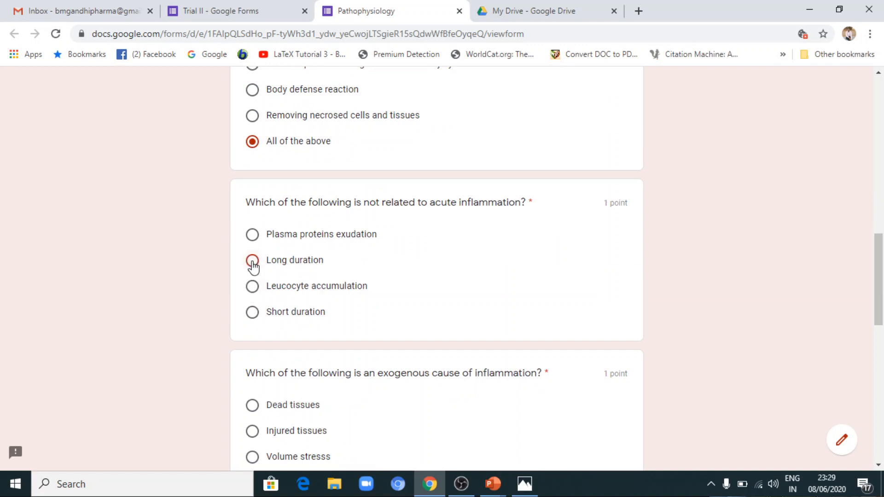
left_click(253, 261)
scroll(366, 278, "down", 3)
left_click(253, 328)
scroll(342, 318, "down", 3)
left_click(254, 322)
scroll(377, 324, "down", 4)
left_click(259, 325)
scroll(363, 318, "down", 3)
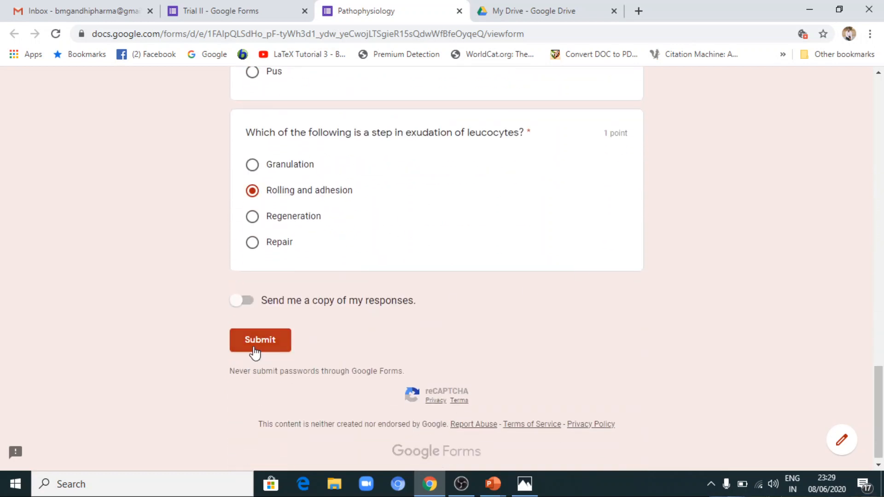
left_click(254, 352)
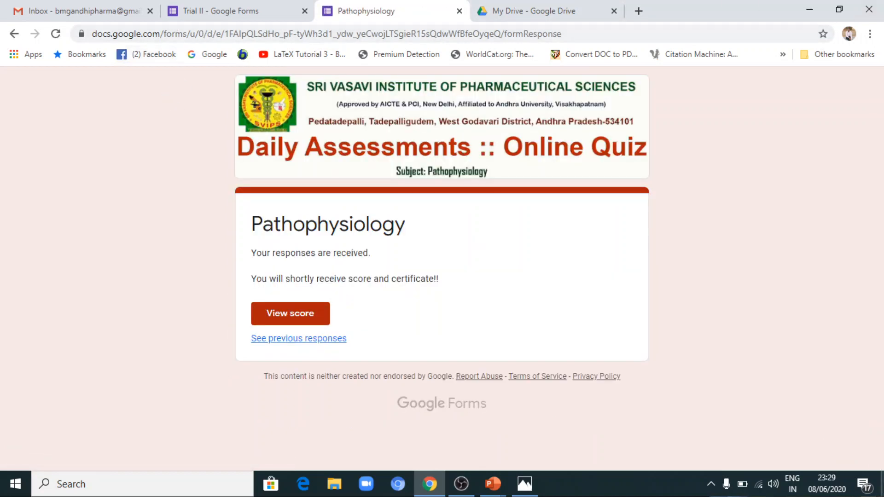
- View the score of the submitted exam and look through the graded answers
left_click(298, 314)
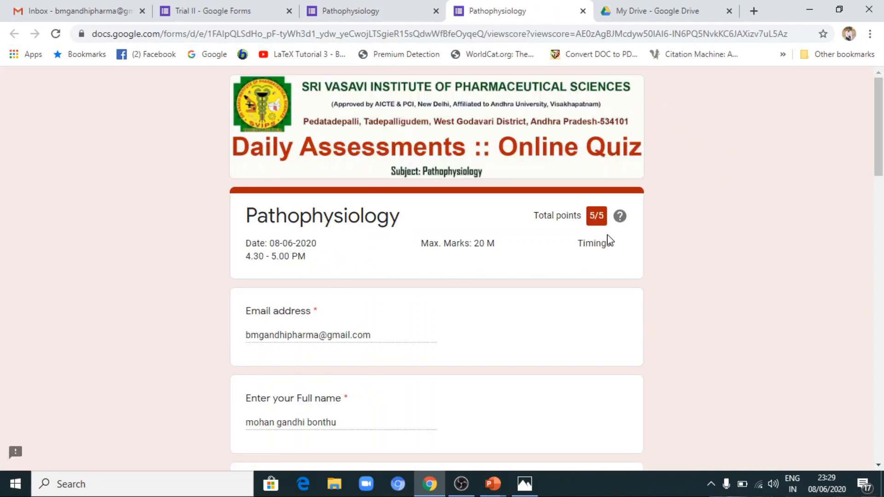
scroll(485, 288, "down", 8)
scroll(475, 295, "up", 8)
- Switch to Gmail, refresh the inbox, and read the Certify'em email about certification for the Pathophysiology exam
left_click(55, 7)
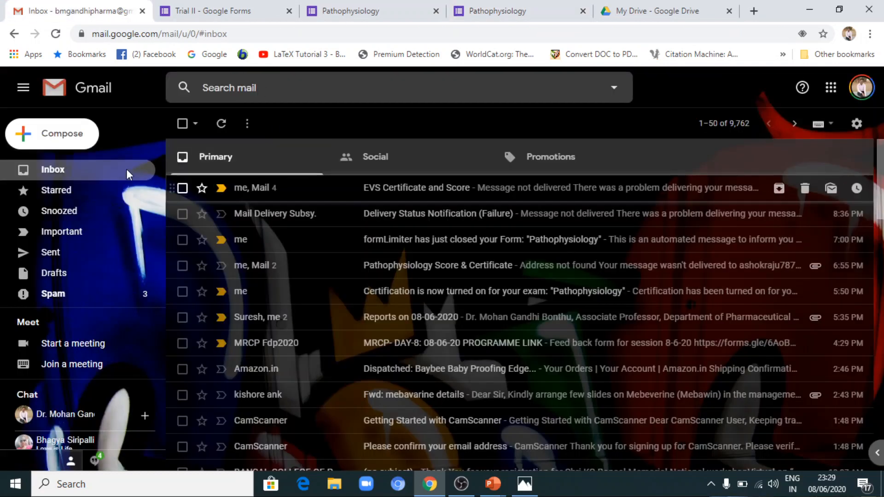
left_click(79, 169)
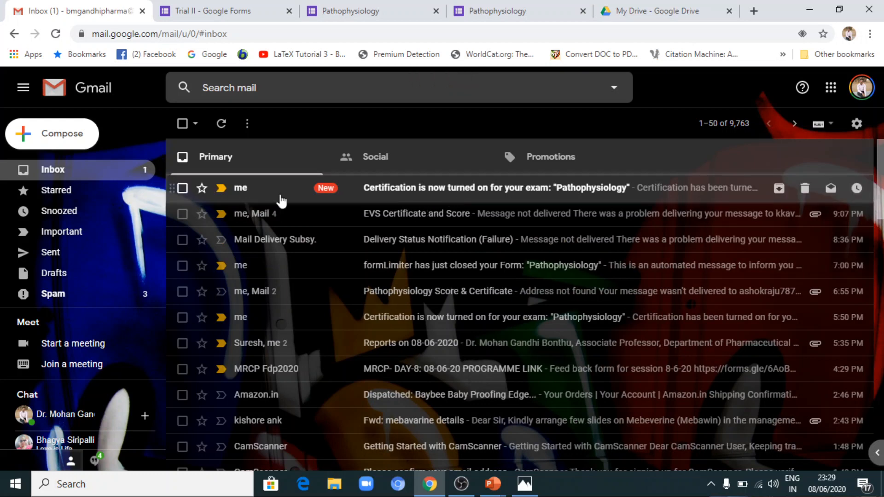
left_click(77, 170)
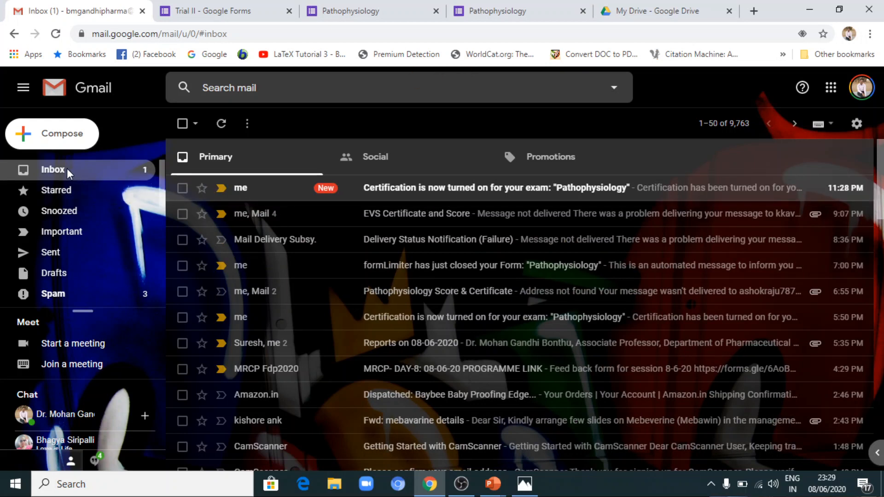
left_click(58, 177)
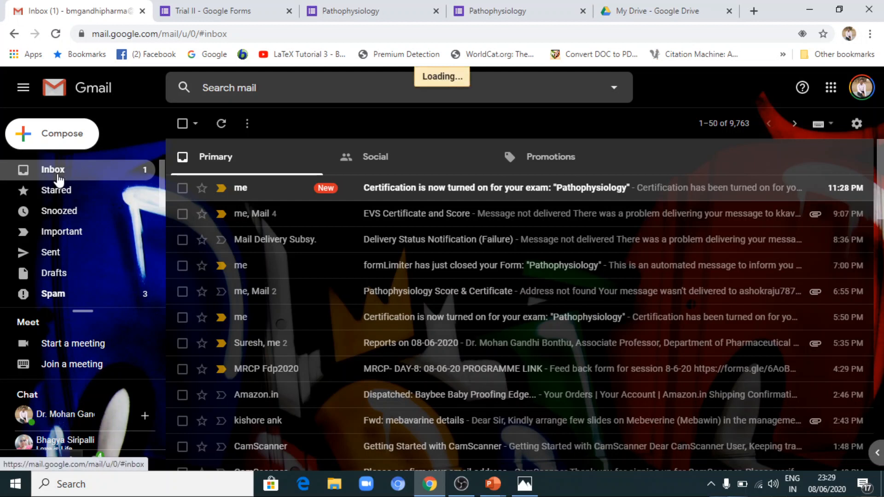
left_click(402, 188)
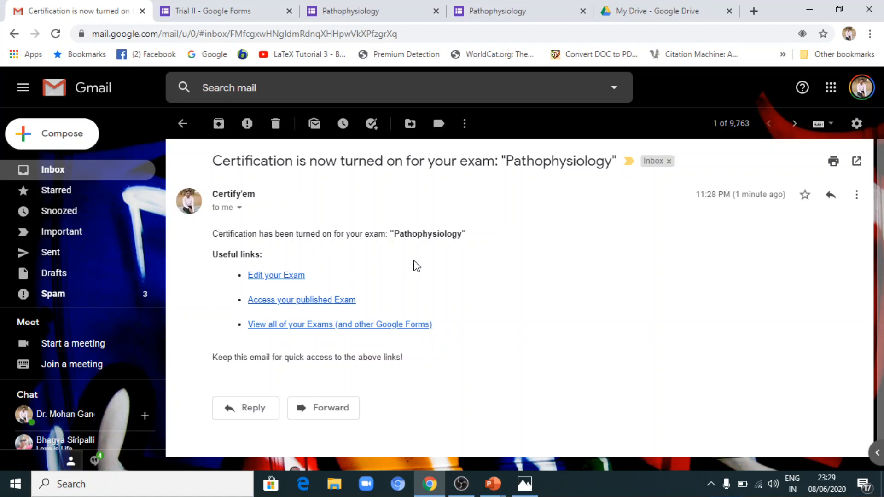
- Return to the inbox and refresh it to check for the certificate email
left_click(82, 171)
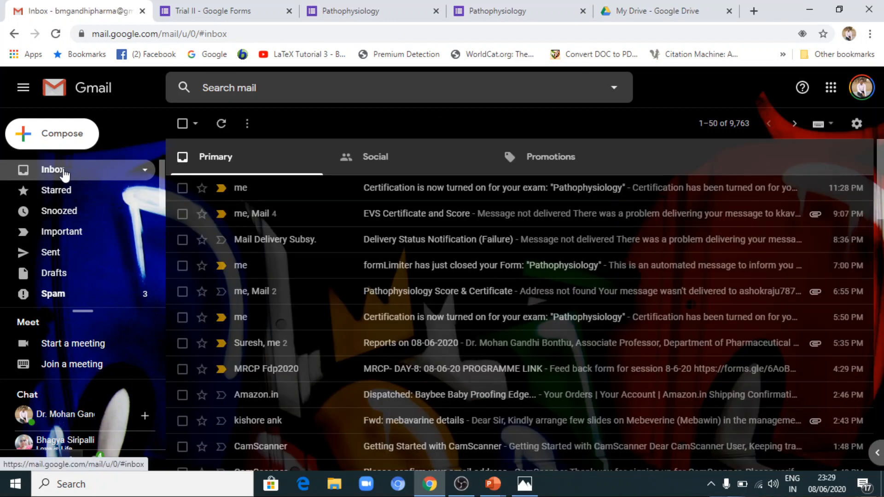
left_click(65, 171)
left_click(57, 172)
left_click(56, 37)
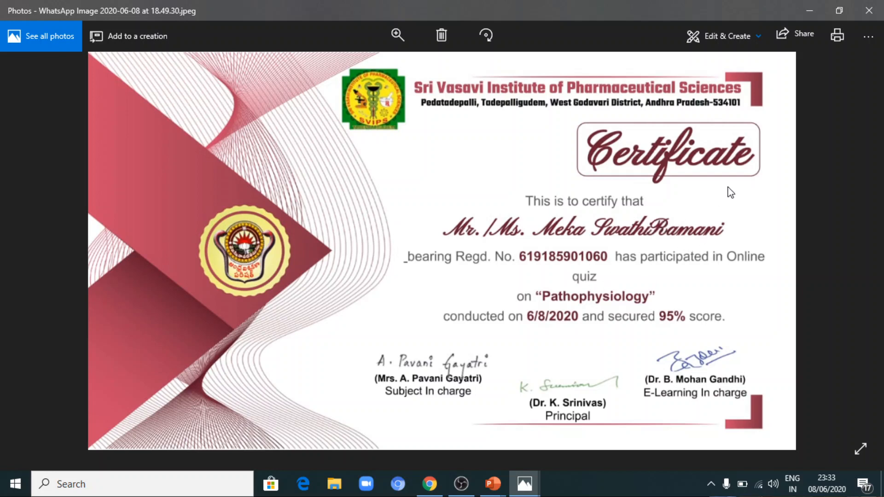
- Minimize the sample certificate image in Photos to view the Biochem Final Certificate template in PowerPoint
left_click(809, 11)
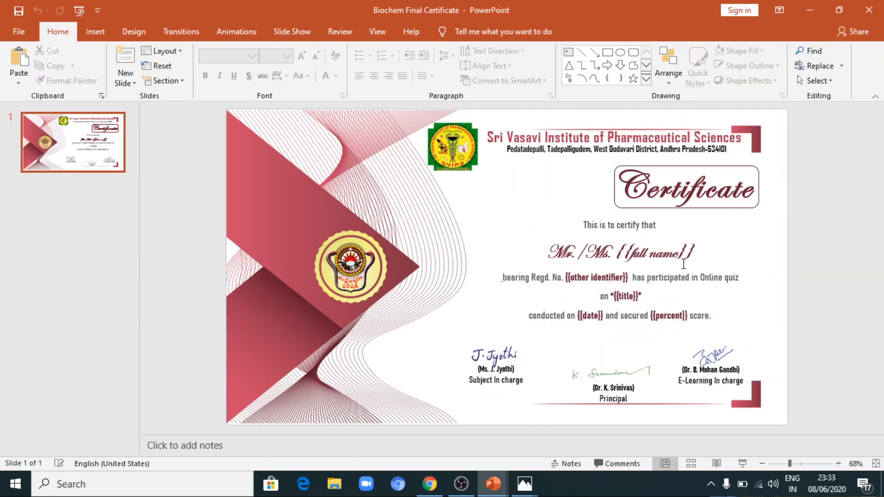